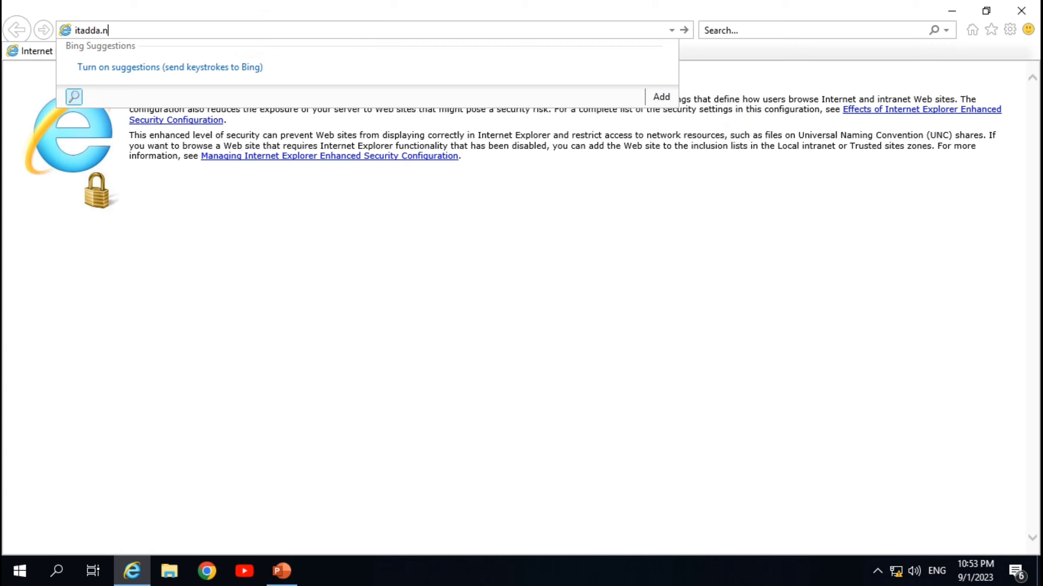
Load itadda.net in the browser, examine the protocol shown in its address, and close the browser.
key("Return")
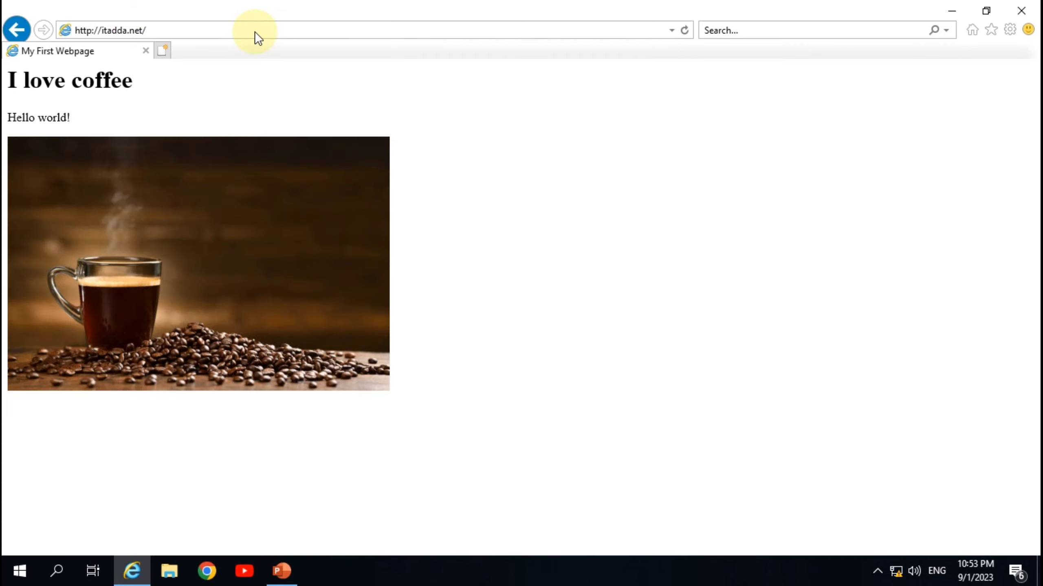
left_click(95, 31)
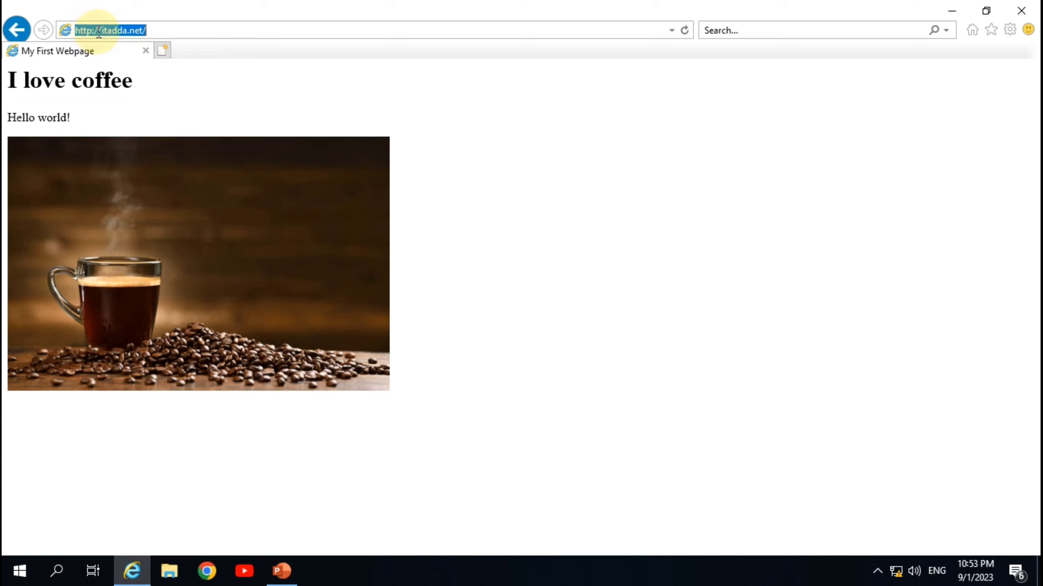
left_click(76, 31)
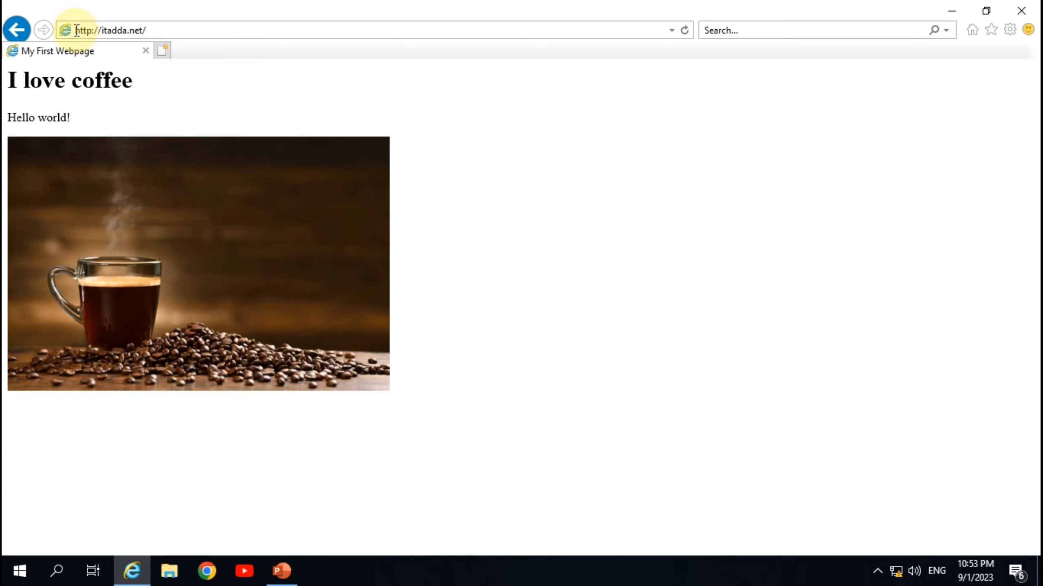
left_click_drag(75, 31, 93, 31)
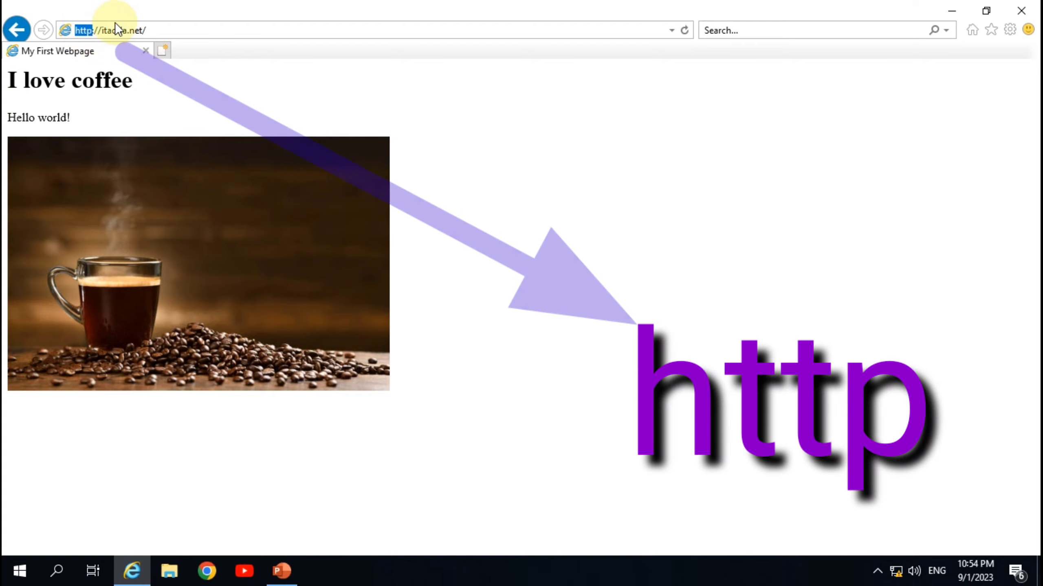
left_click_drag(164, 30, 75, 31)
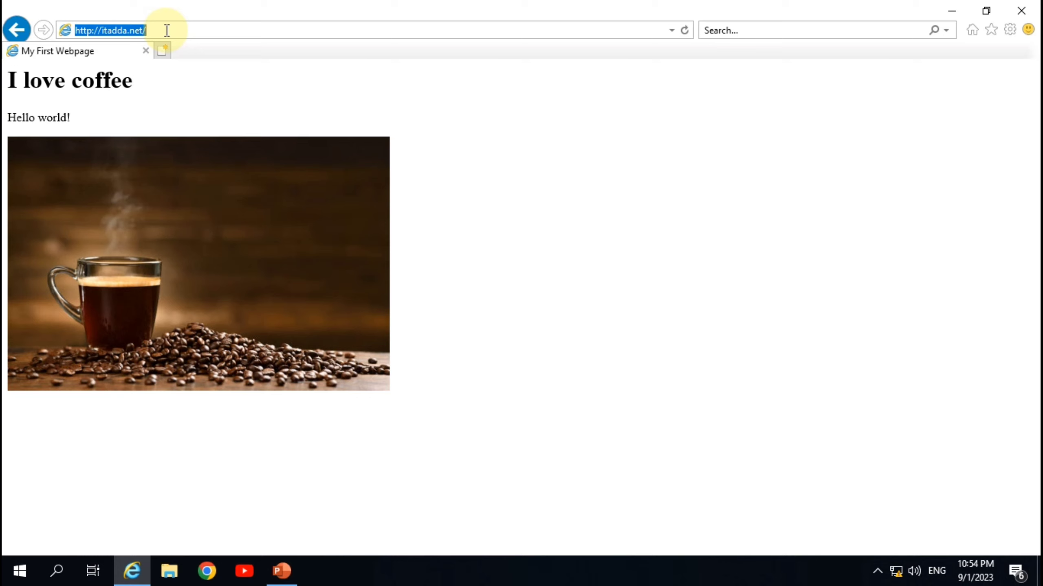
left_click(97, 32)
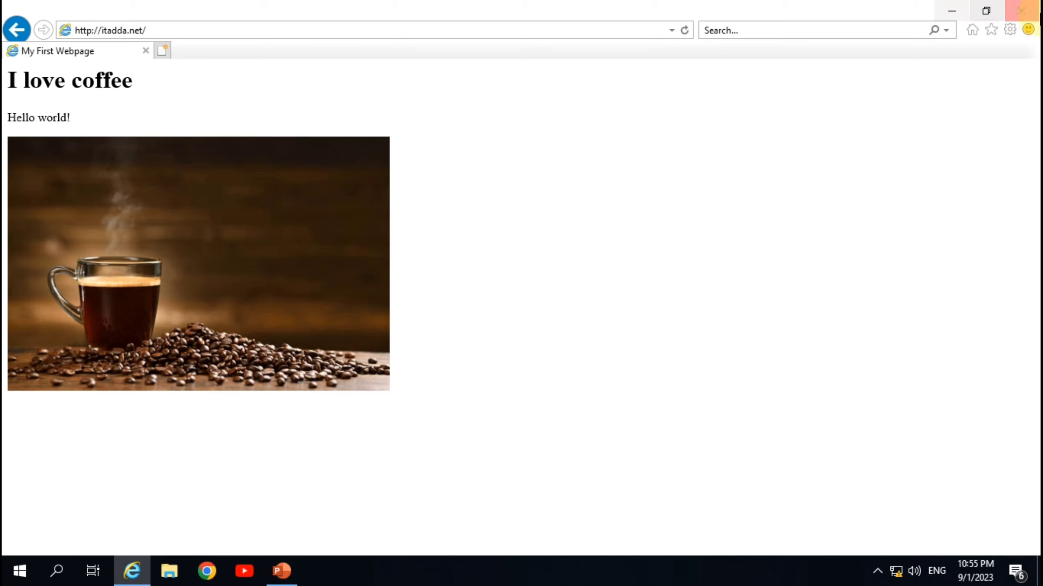
left_click(1021, 11)
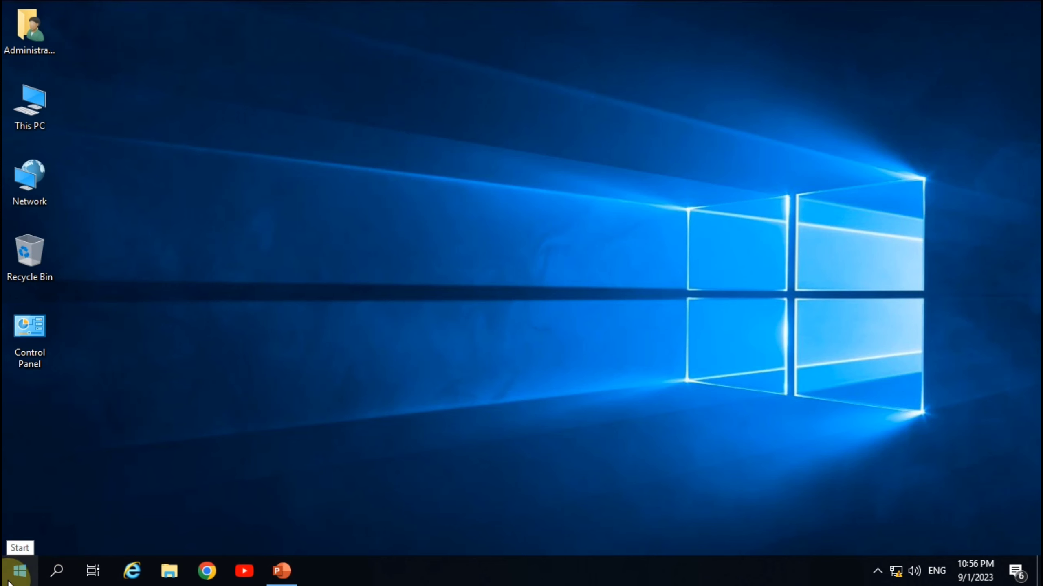
Open Internet Information Services (IIS) Manager from the Windows Administrative Tools.
left_click(19, 571)
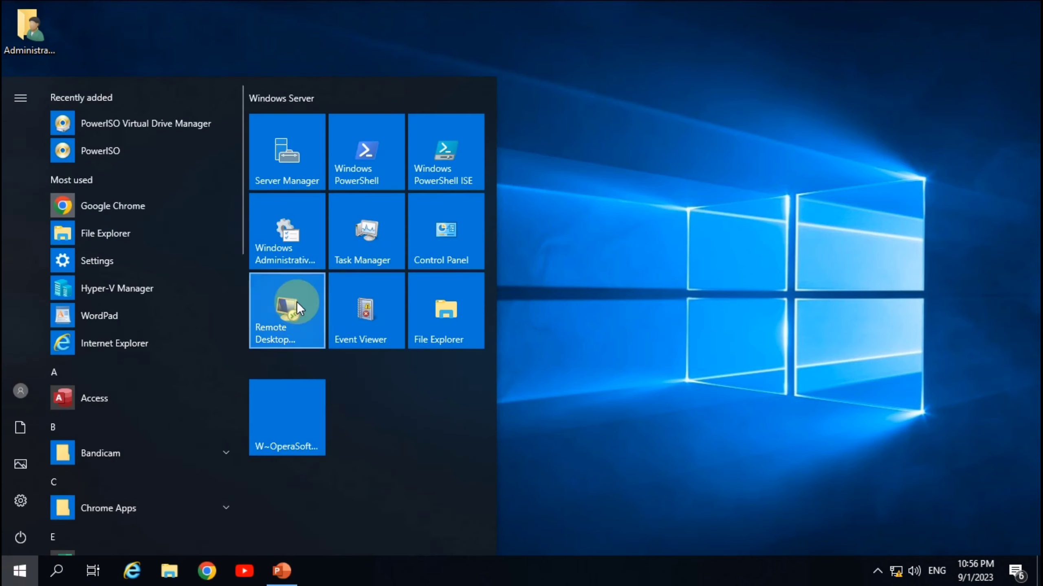
left_click(295, 244)
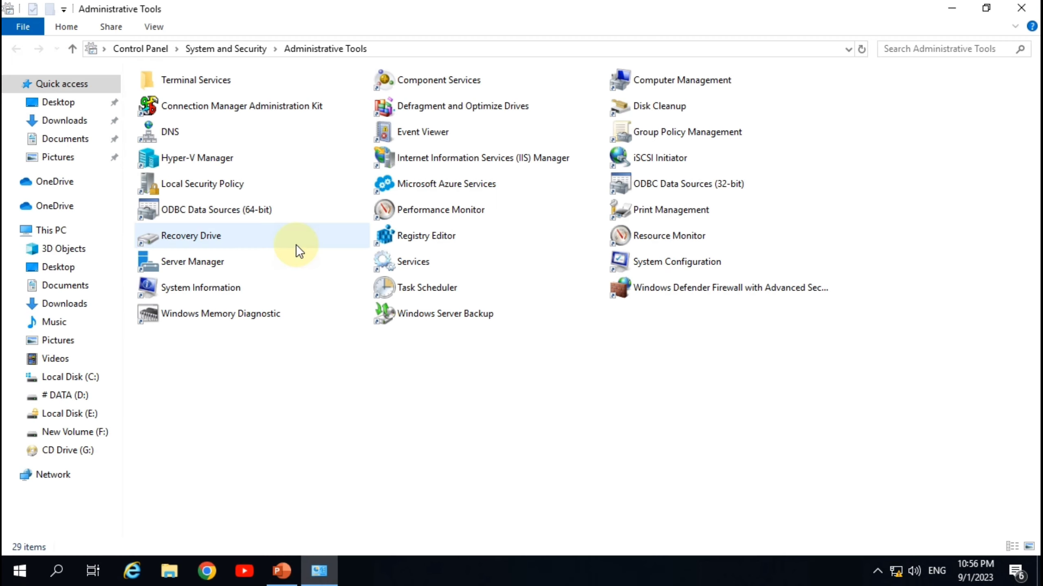
left_click(513, 160)
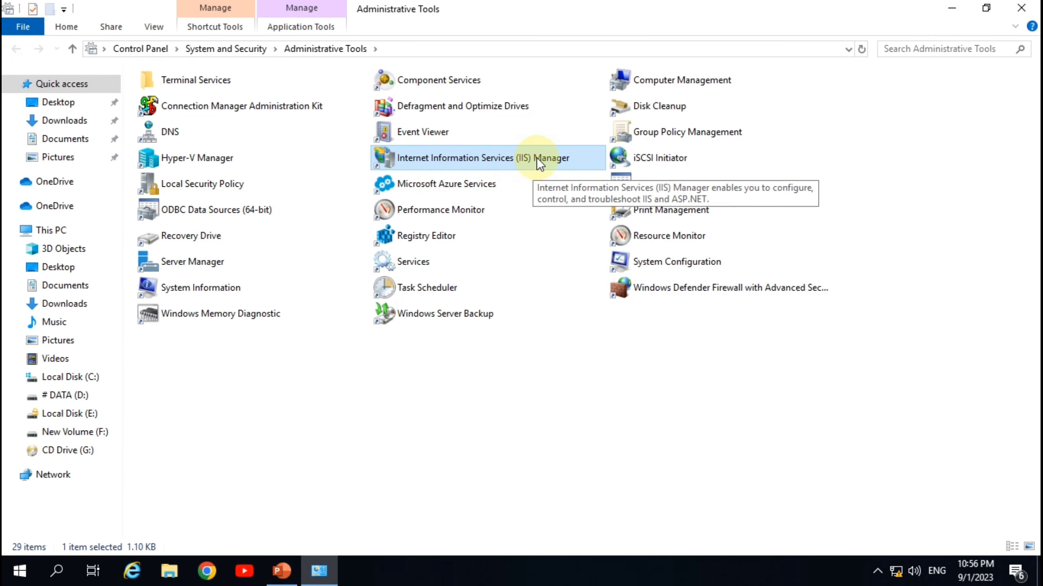
double_click(536, 158)
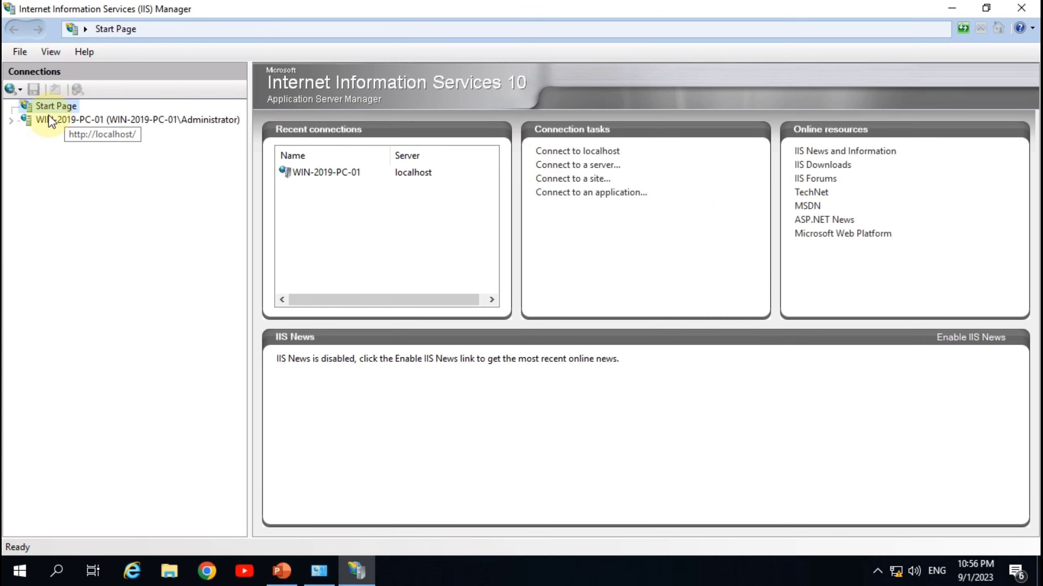
Expand the WIN-2019-PC-01 server and its Sites, and view the itadda.net site's home page.
left_click(16, 121)
left_click(28, 150)
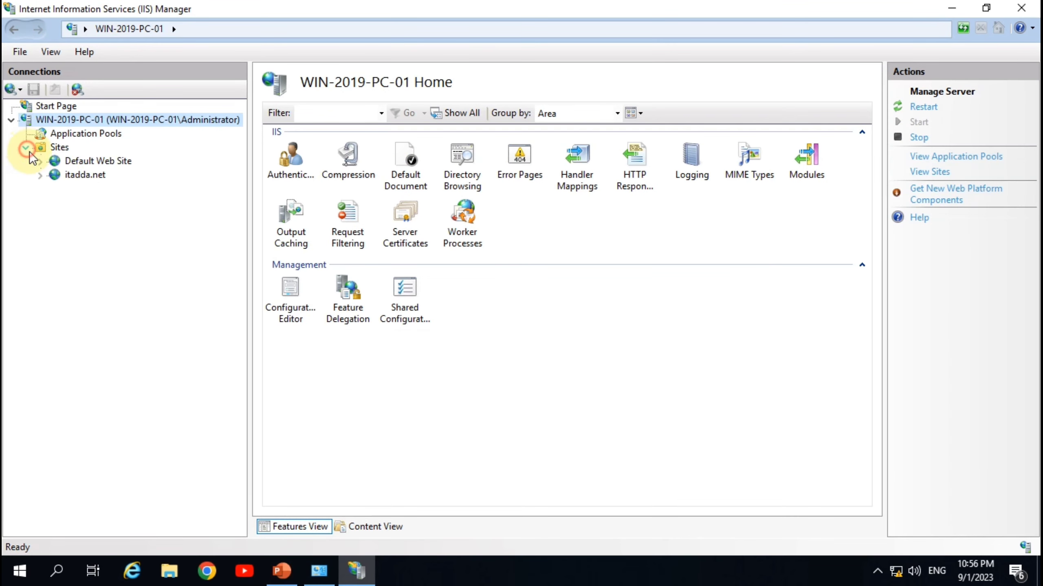
left_click(96, 179)
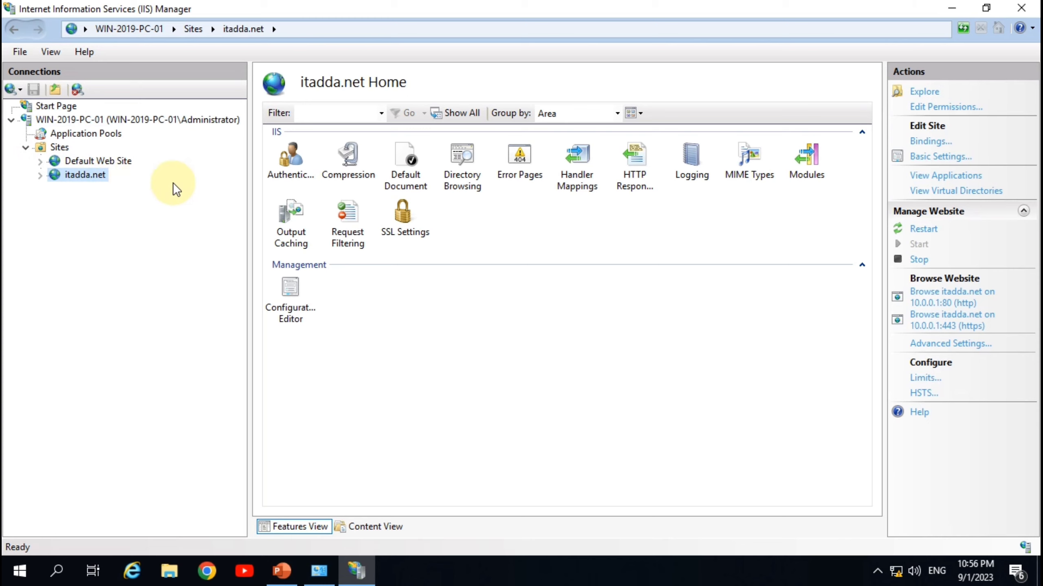
Open the Server Certificates feature of the WIN-2019-PC-01 server.
left_click(79, 119)
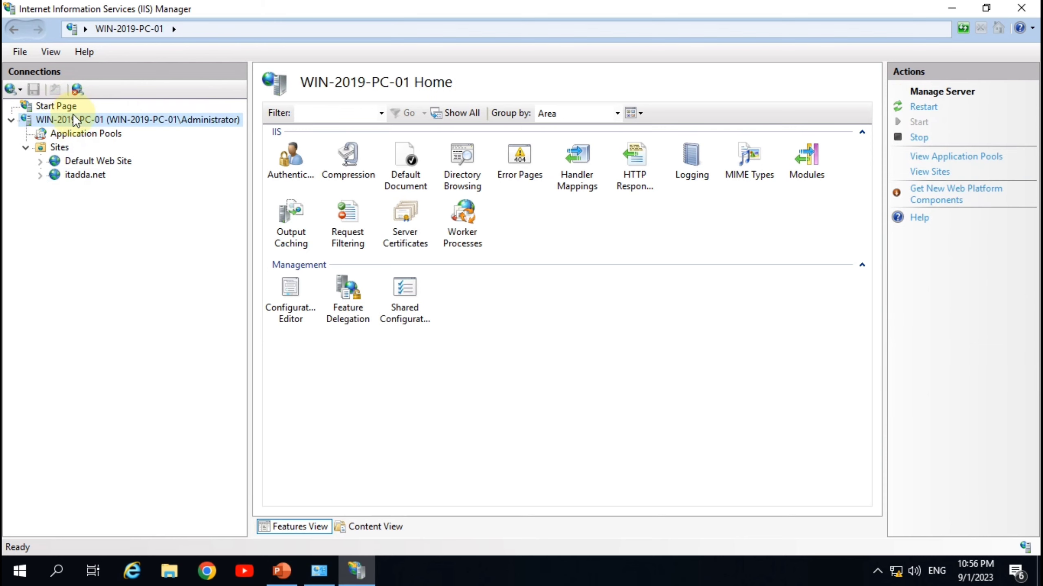
left_click(392, 242)
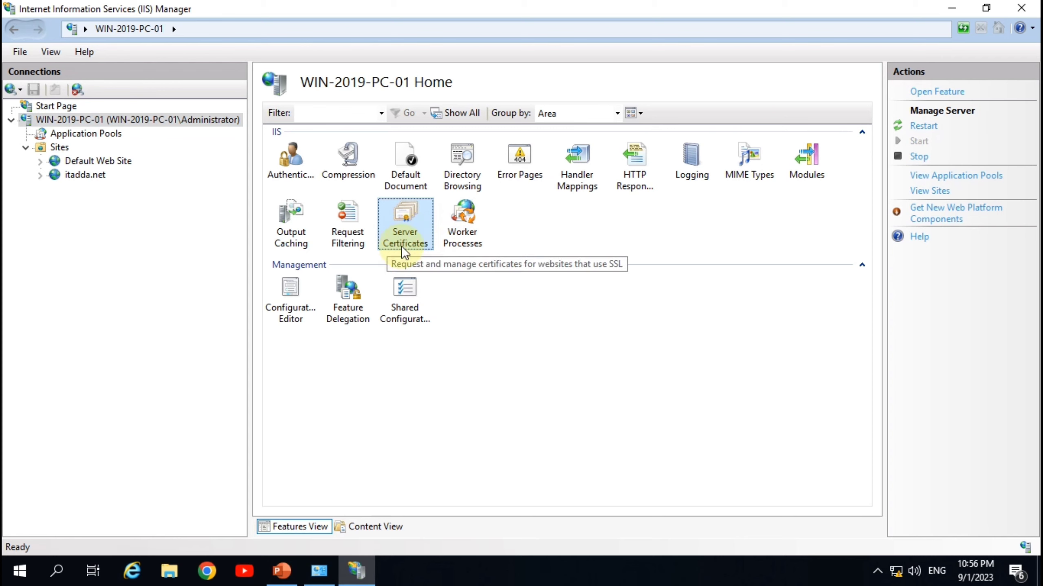
double_click(412, 219)
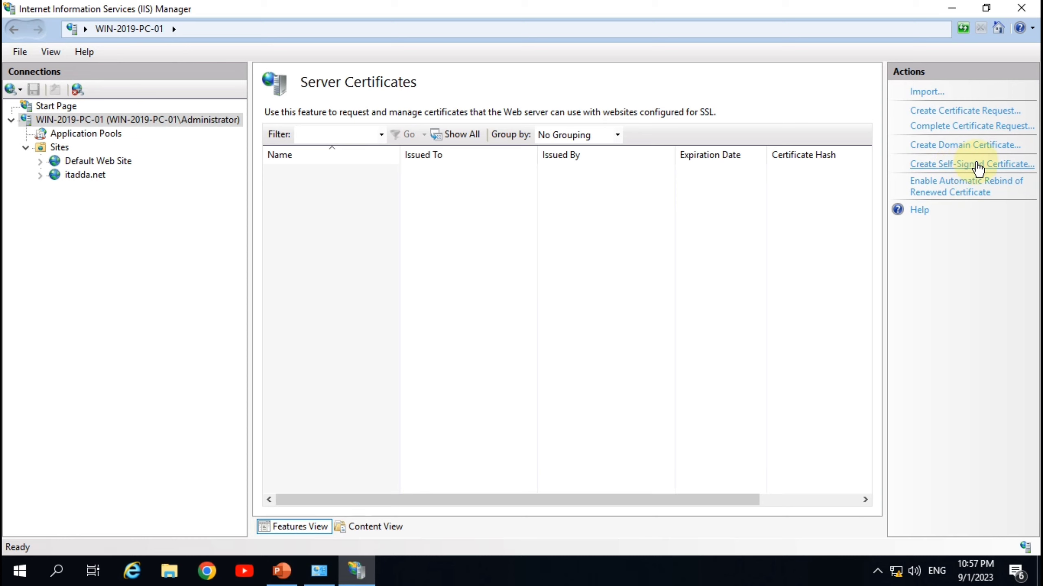
Create a self-signed certificate with the friendly name IT ADDA in the Personal certificate store.
left_click(994, 165)
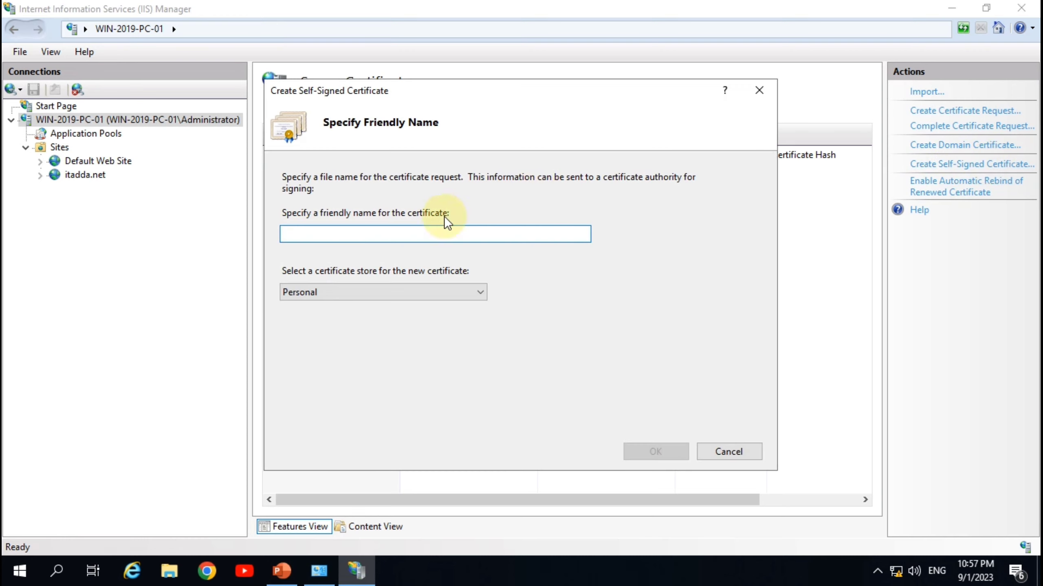
left_click(329, 236)
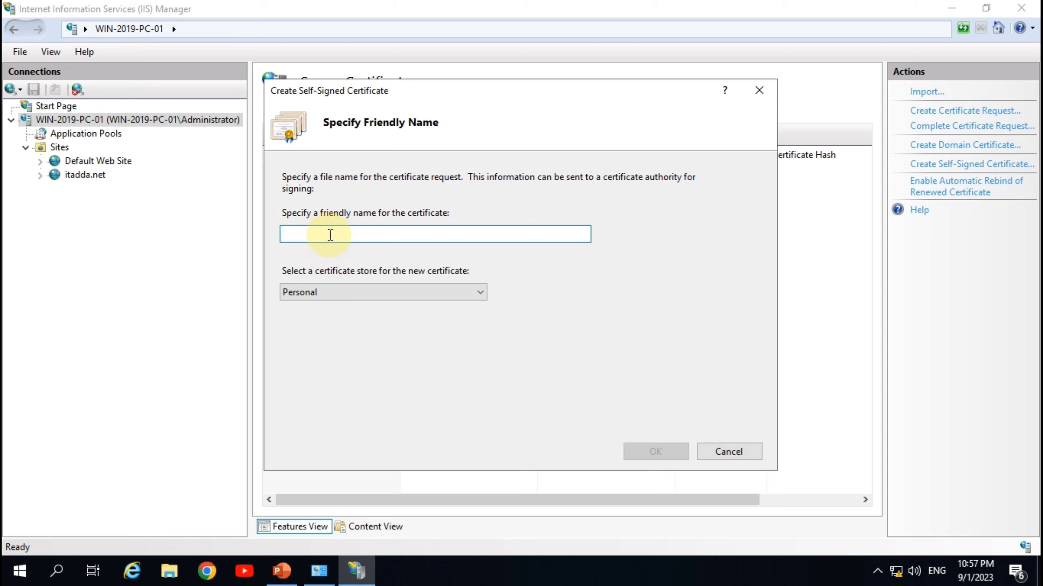
type("IT ADDA")
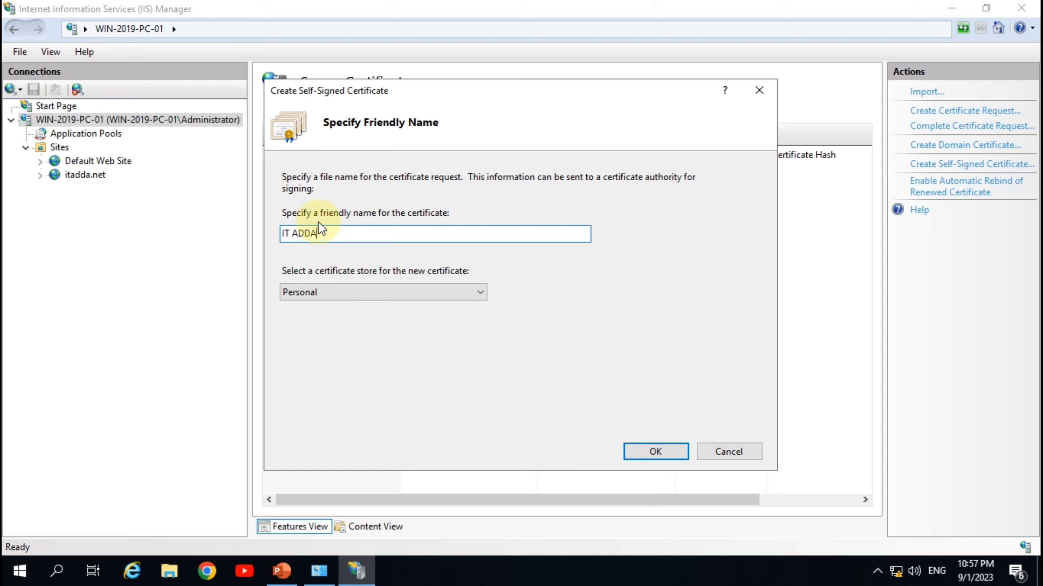
left_click_drag(318, 232, 139, 213)
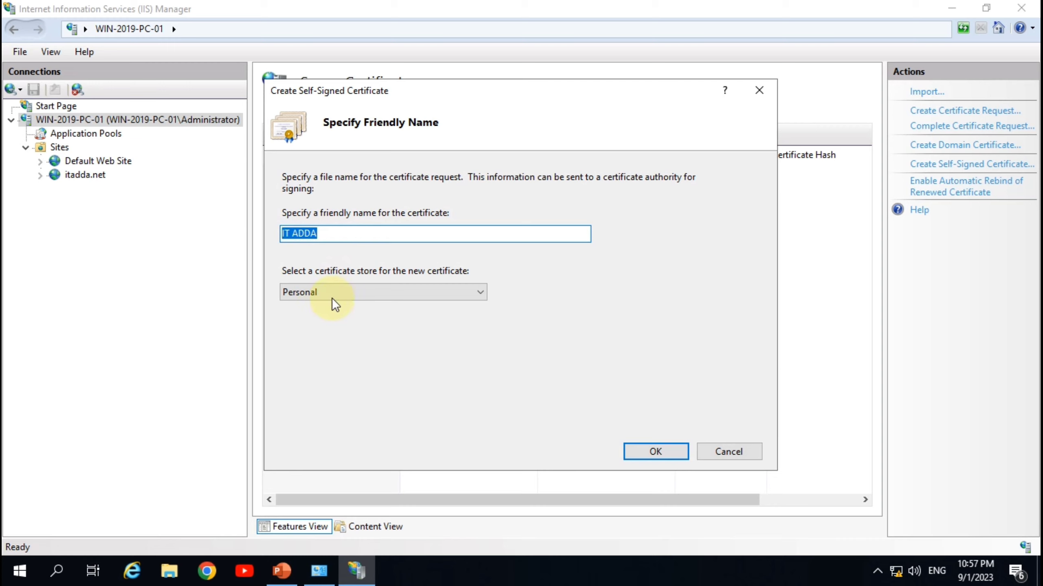
left_click(438, 288)
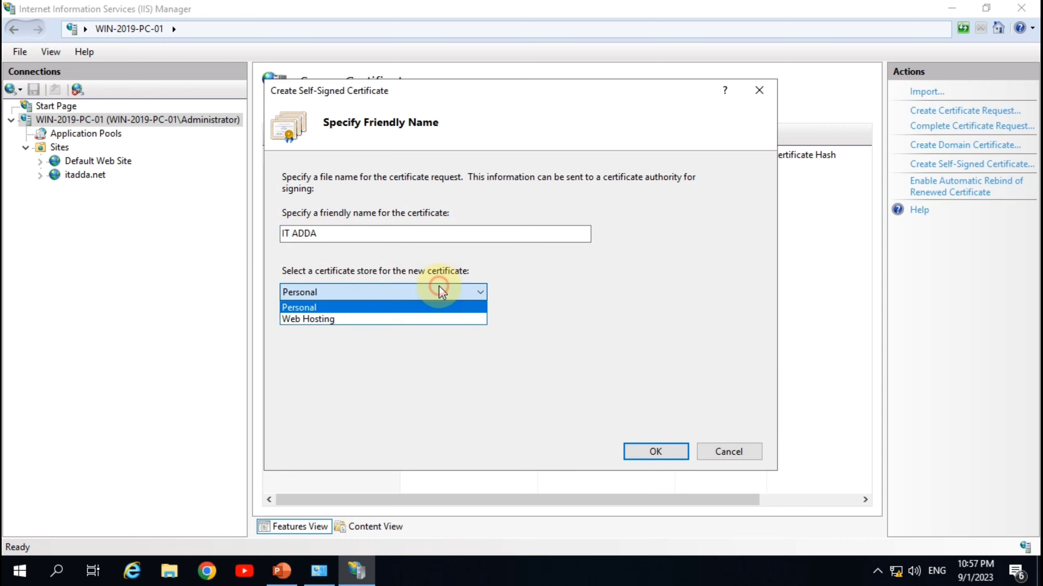
left_click(336, 320)
left_click(338, 293)
left_click(323, 307)
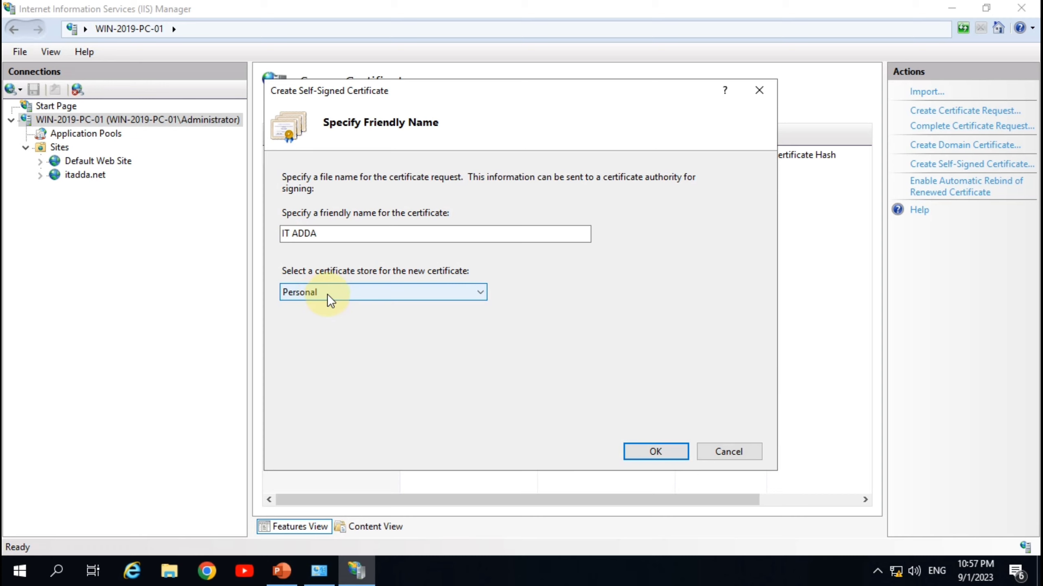
left_click(655, 452)
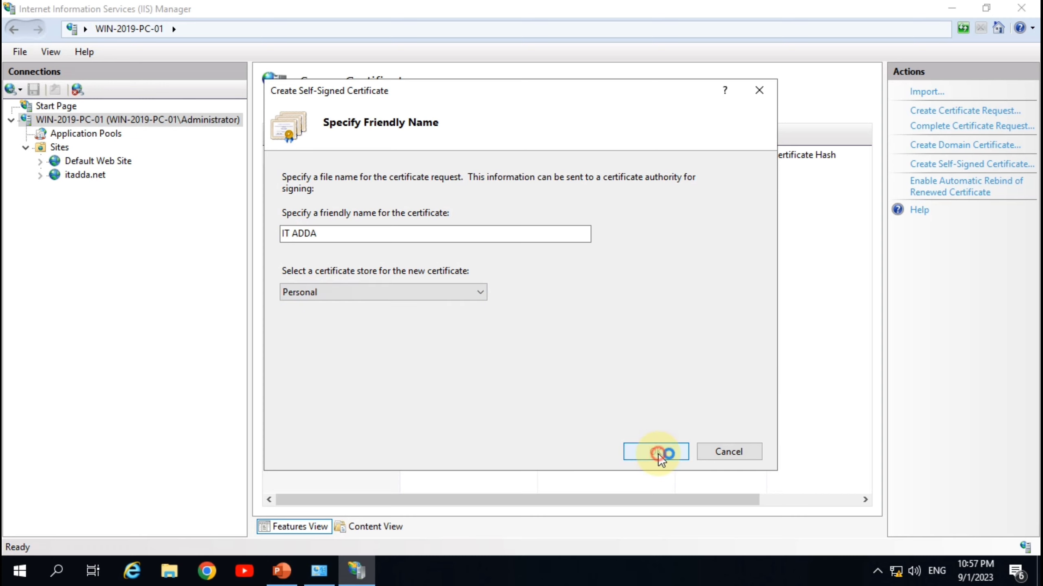
left_click(369, 171)
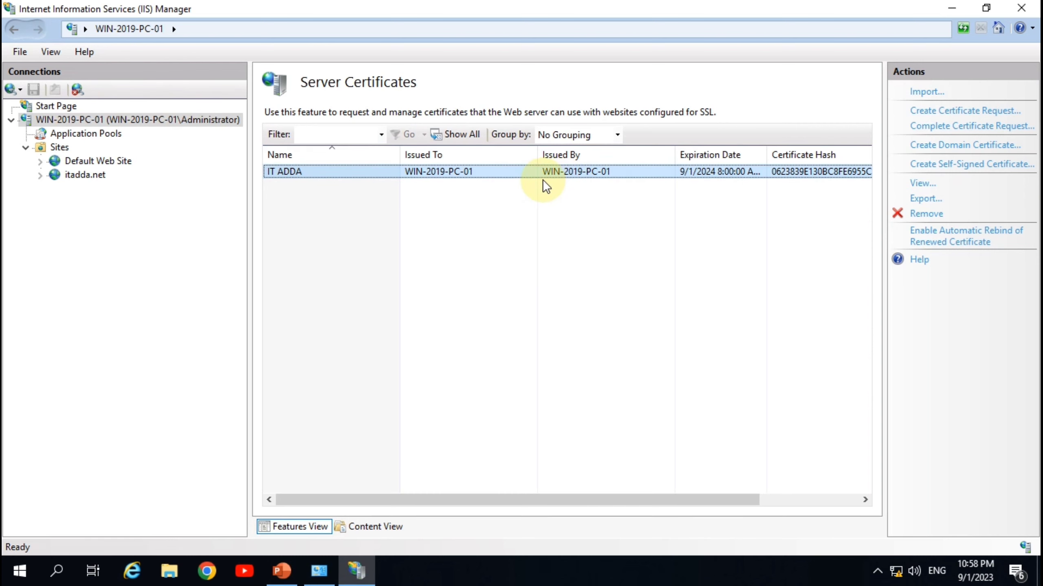
Open the itadda.net site's bindings and remove its https binding on port 443.
left_click(74, 174)
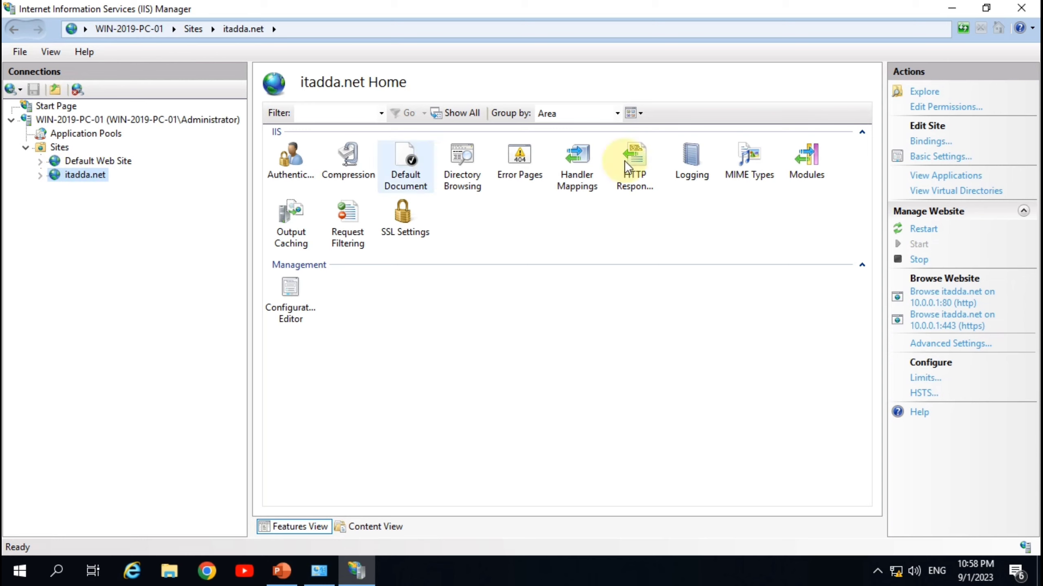
left_click(940, 141)
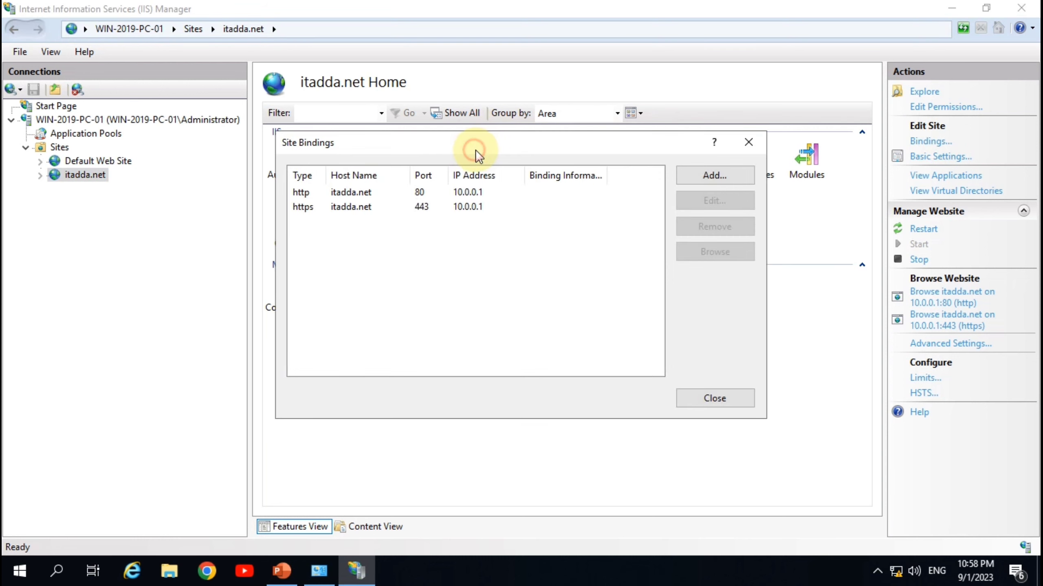
left_click_drag(474, 150, 492, 160)
left_click(379, 220)
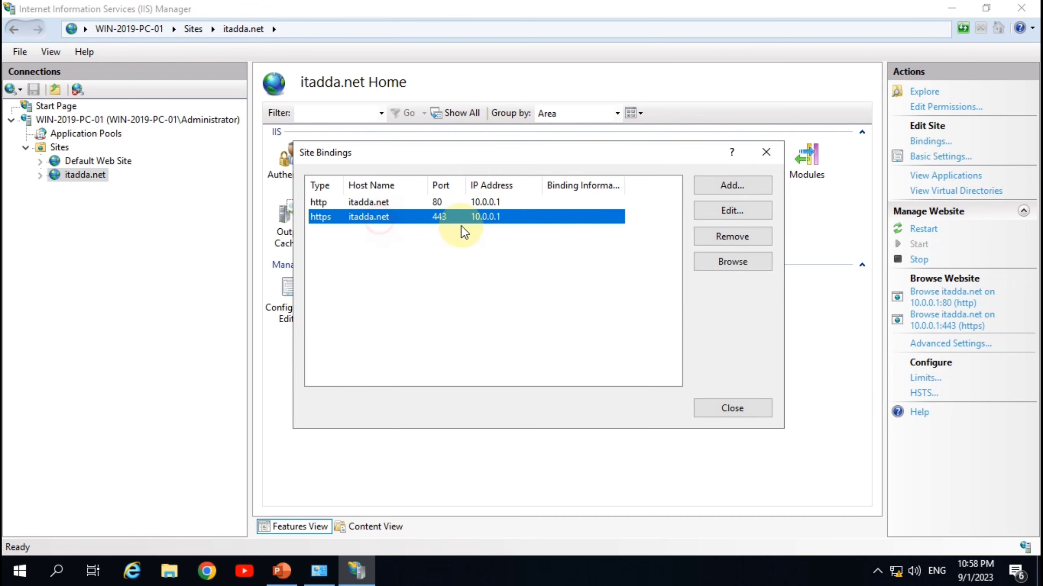
left_click(741, 235)
left_click(507, 340)
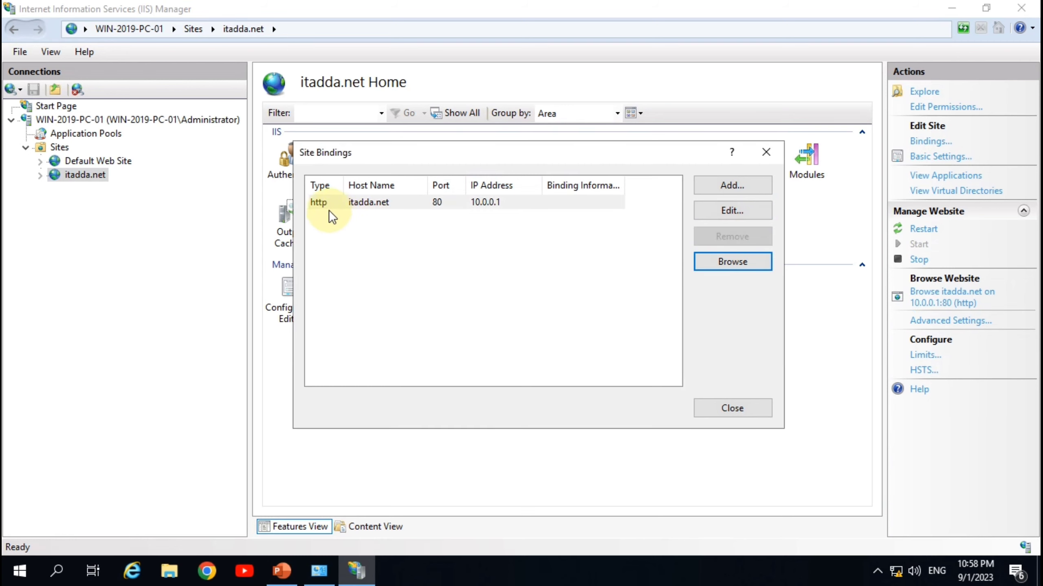
left_click(364, 204)
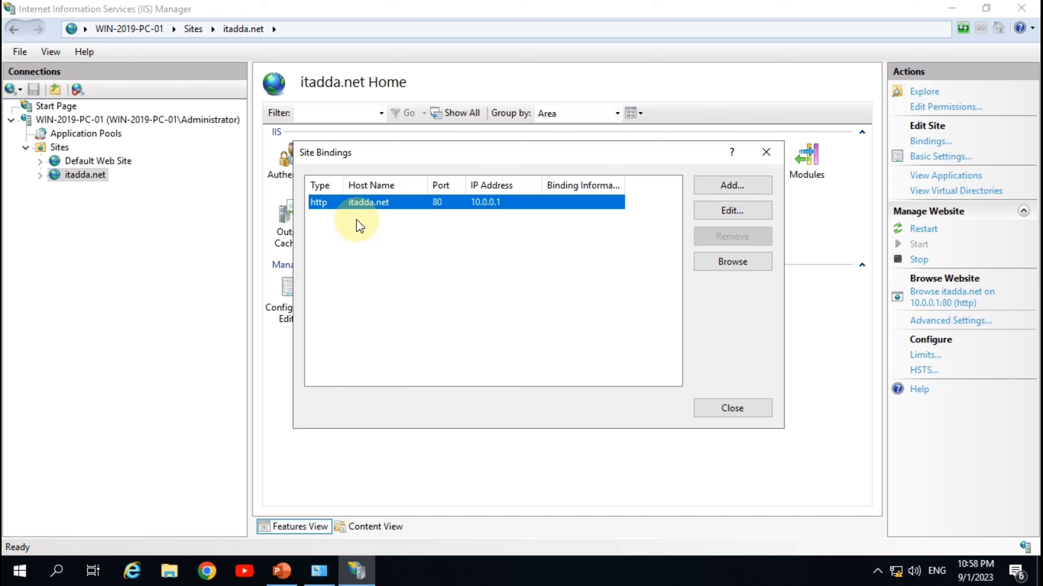
Start a new site binding for itadda.net with type https, IP address 10.0.0.1 and port 443.
left_click(742, 185)
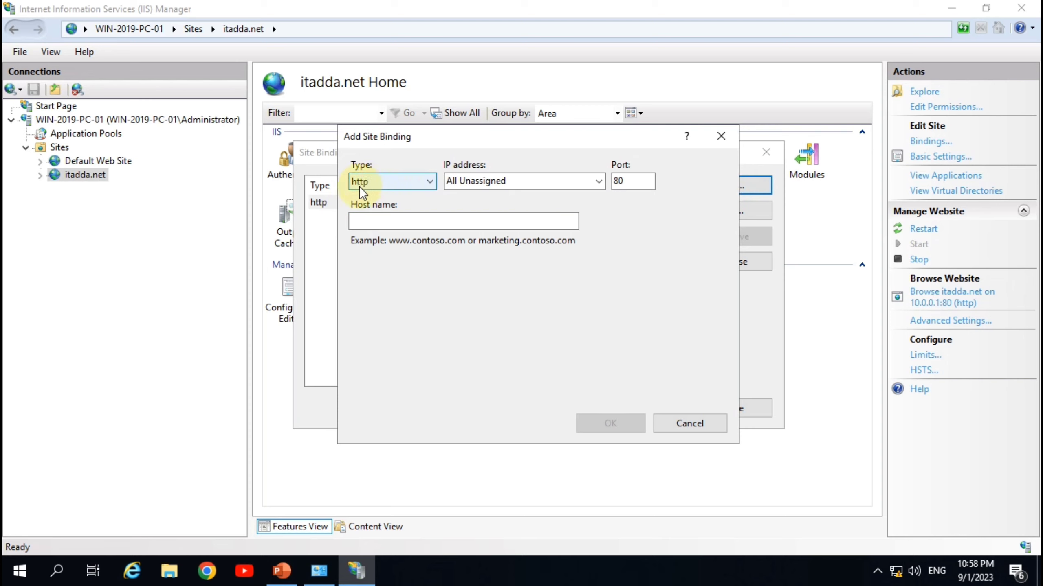
left_click(428, 183)
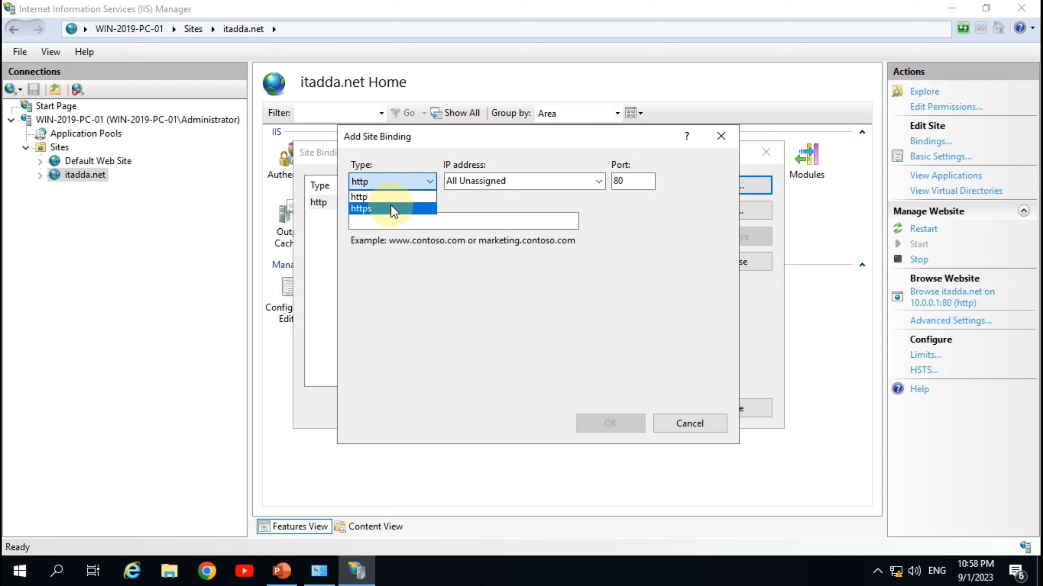
left_click(381, 209)
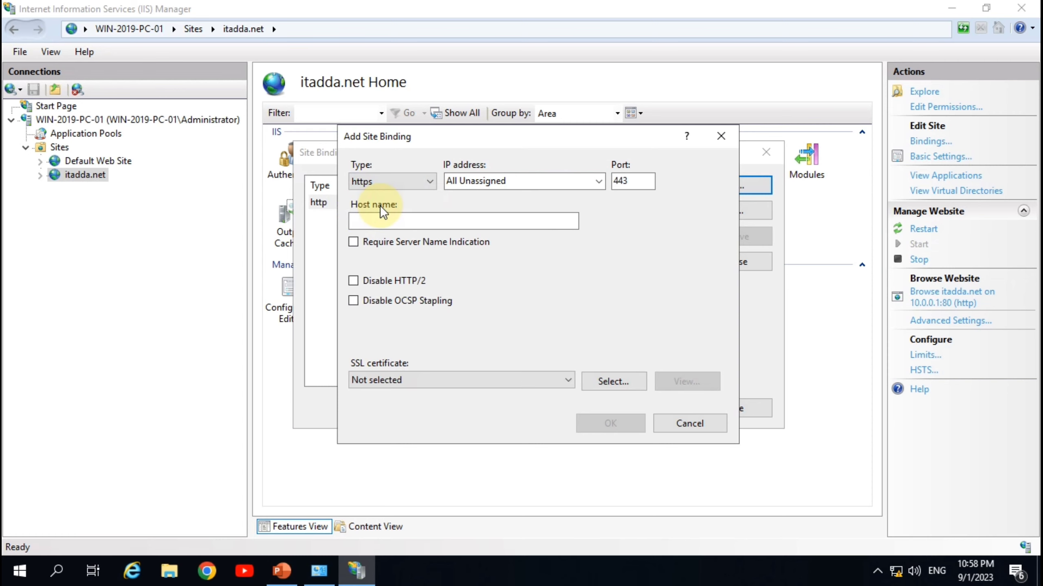
left_click(598, 182)
left_click(559, 208)
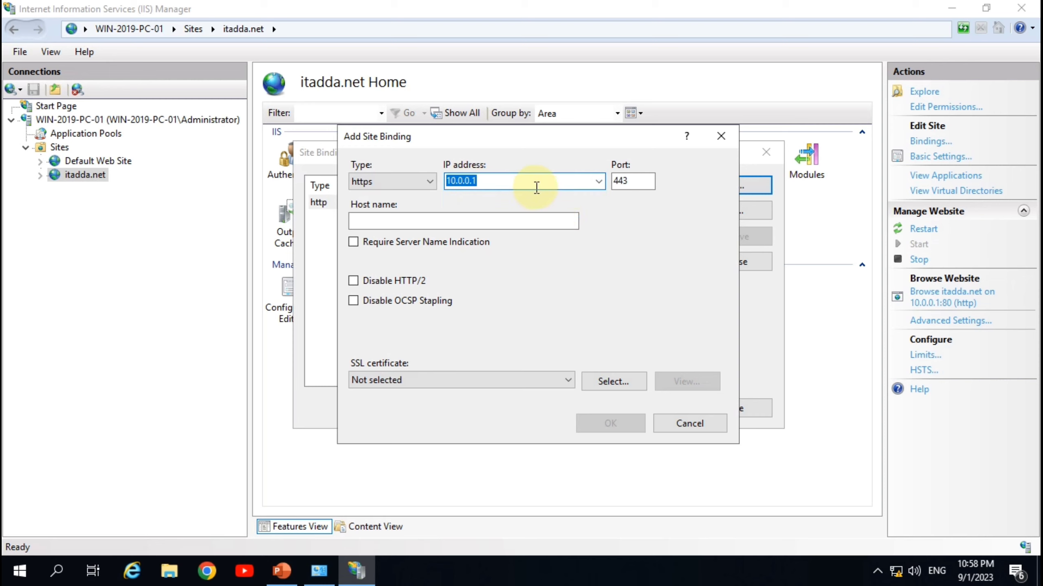
left_click(624, 182)
left_click_drag(624, 182, 608, 204)
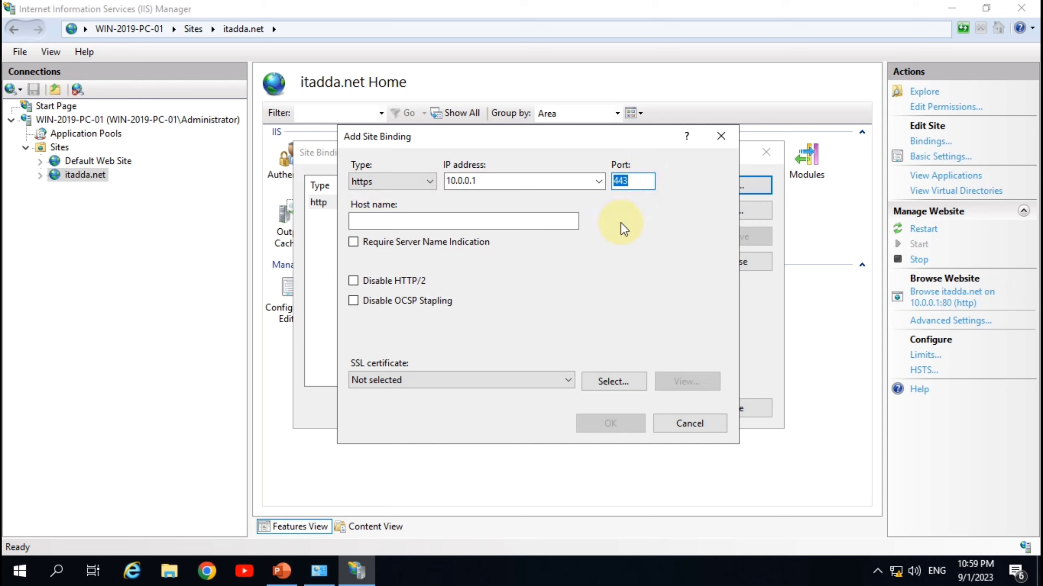
Give the new https binding the host name itadda.net and assign it the IT ADDA SSL certificate.
left_click(444, 218)
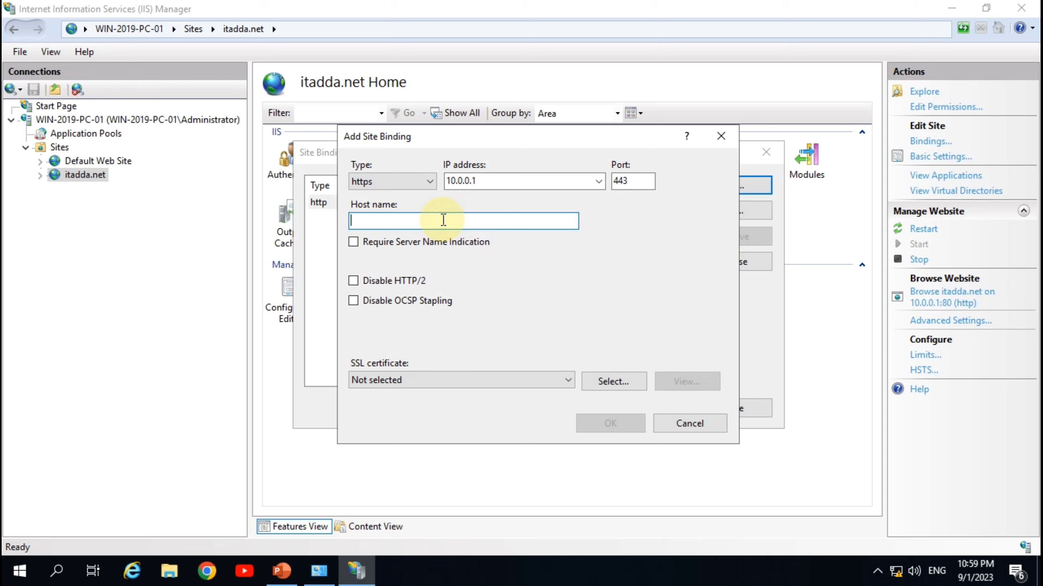
type("itadda.net")
left_click(568, 379)
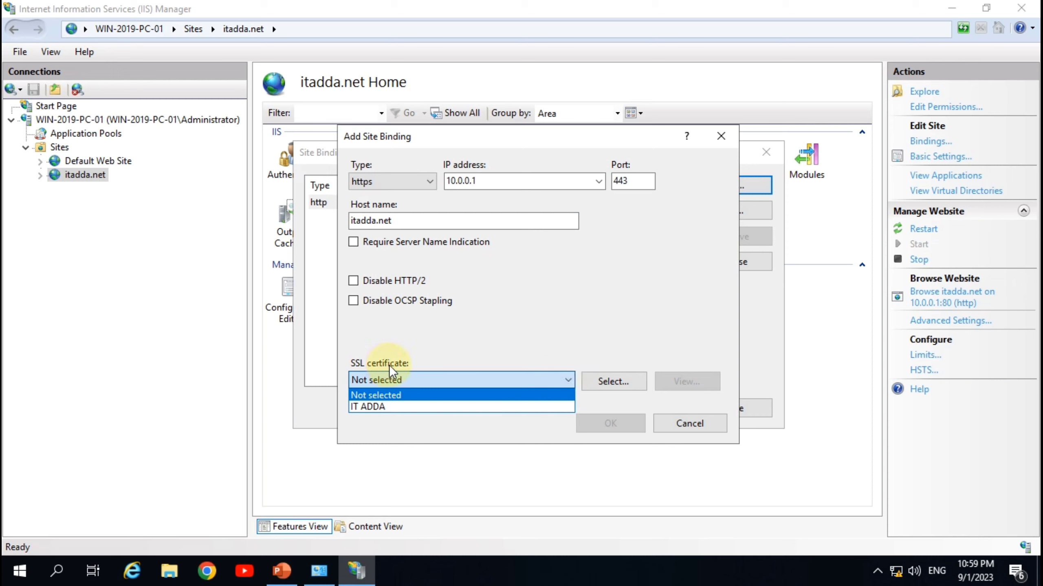
left_click(393, 407)
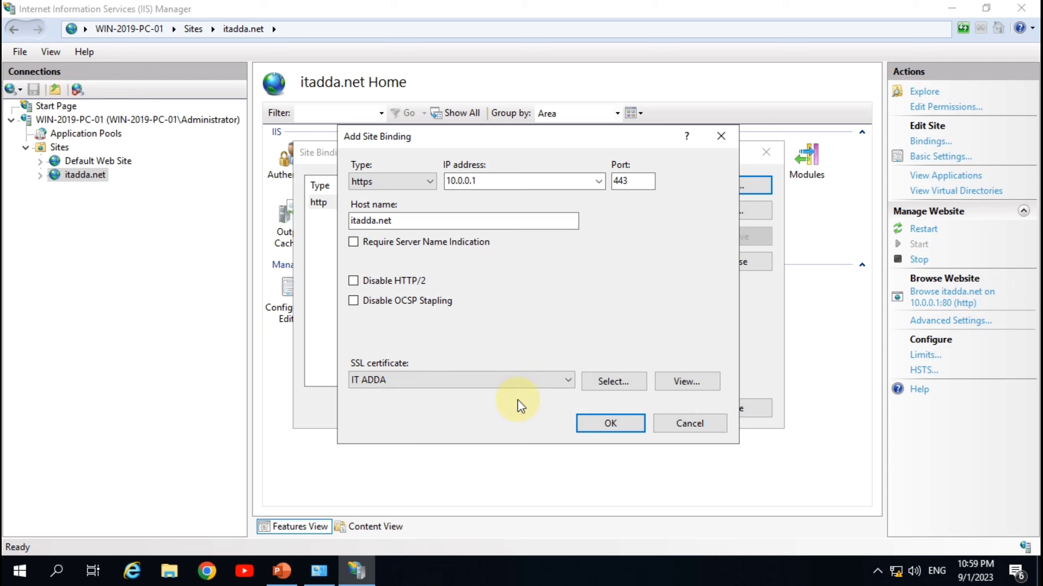
Review the IT ADDA certificate's general information, details and certification path, and save the new https binding.
left_click(692, 385)
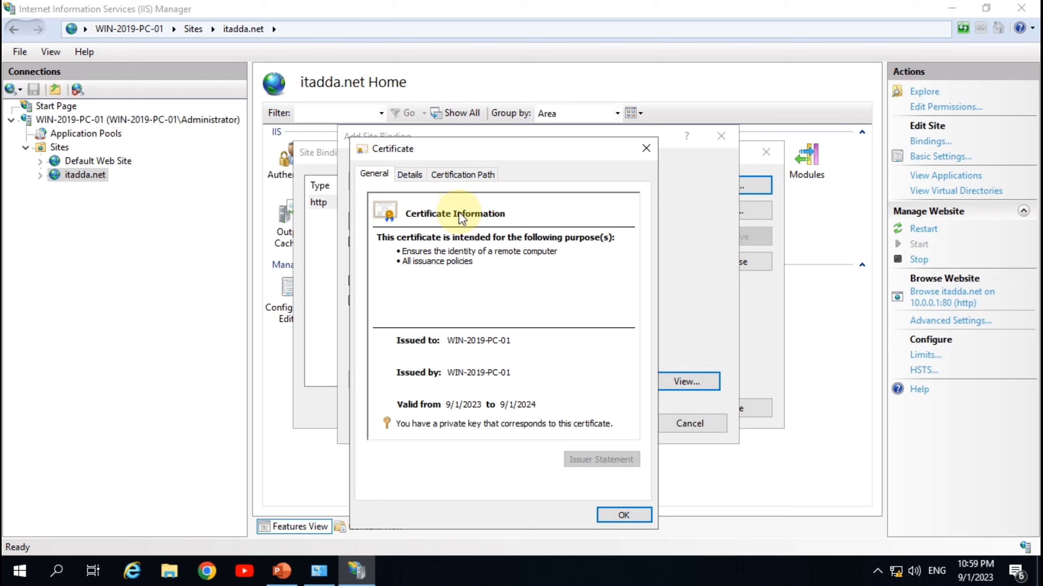
left_click(417, 176)
left_click(462, 175)
left_click(371, 176)
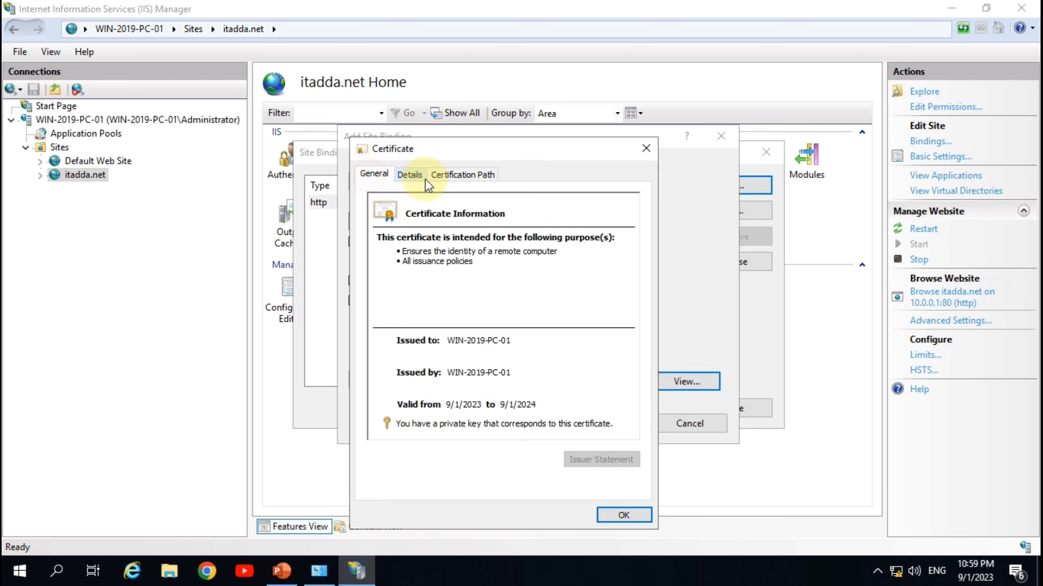
left_click(423, 176)
left_click(384, 176)
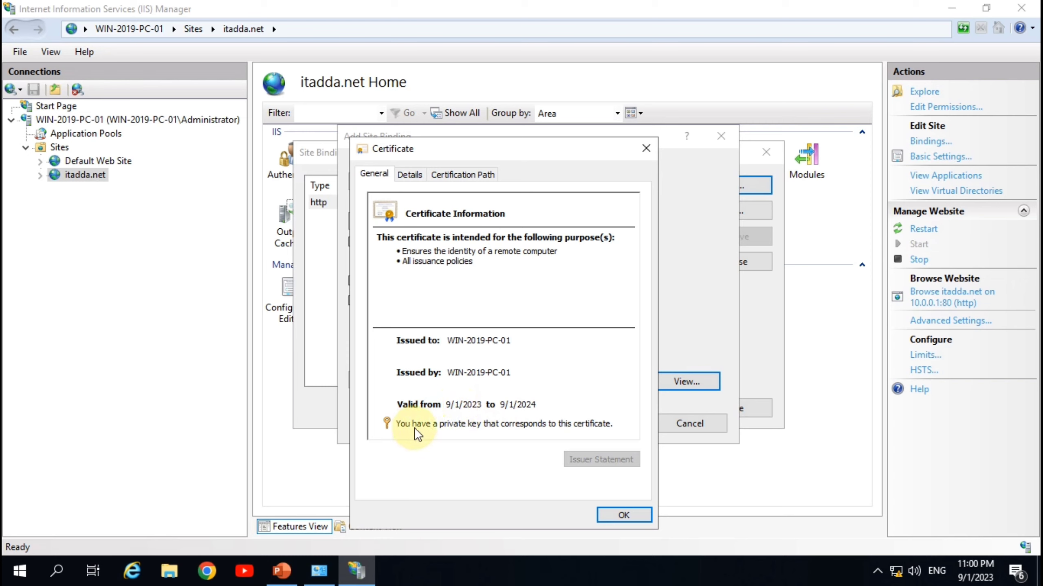
mouse_move(448, 426)
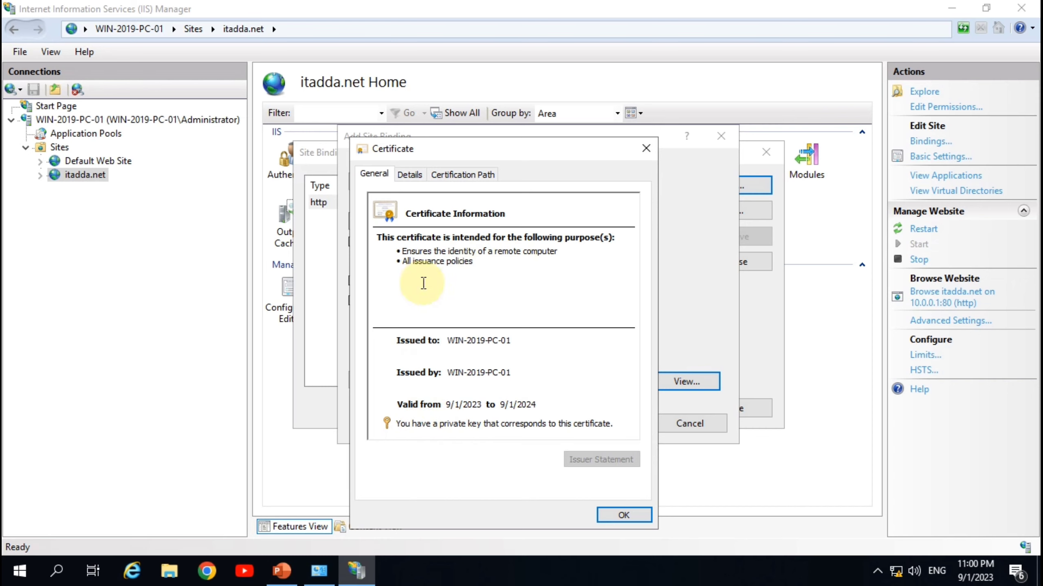
left_click(620, 518)
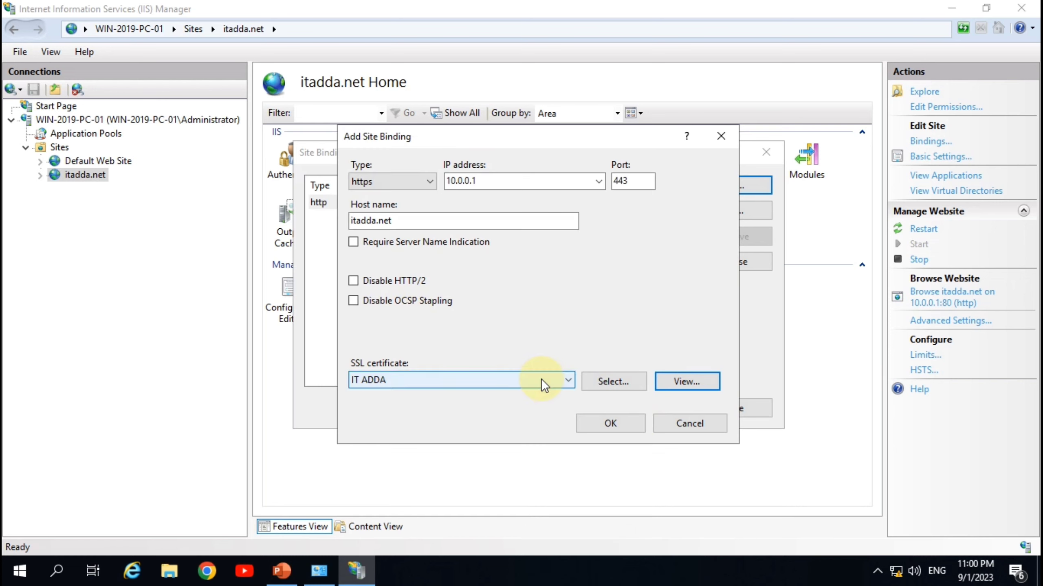
left_click(597, 424)
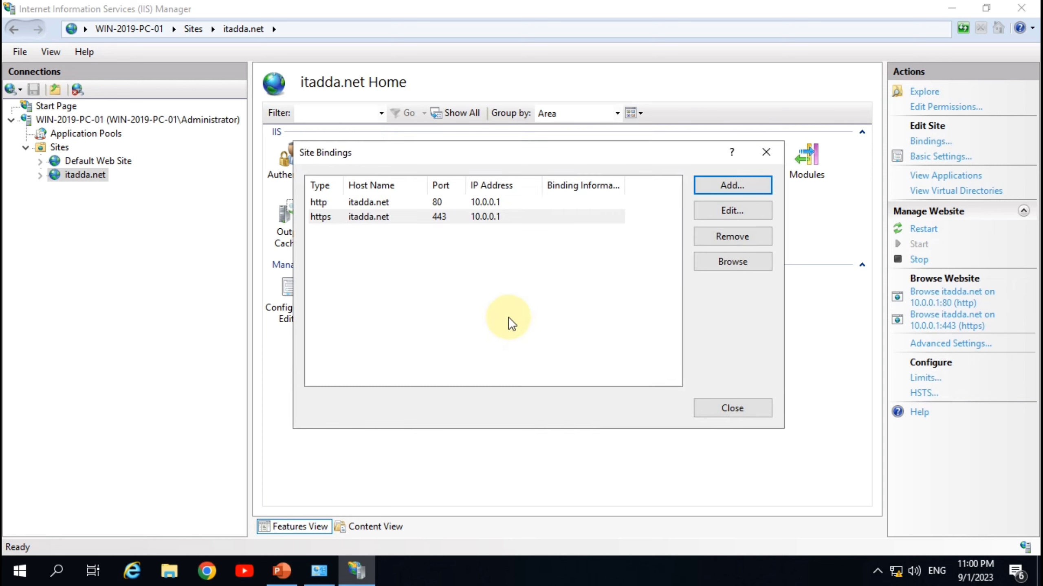
Compare the site's http and https bindings by their host name, port and IP address.
left_click(395, 218)
left_click(394, 203)
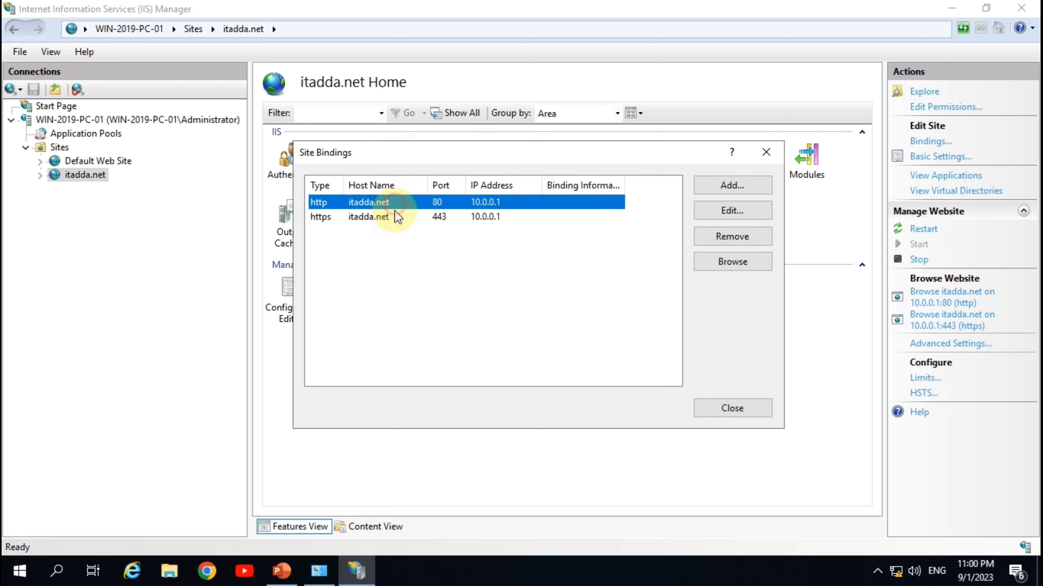
left_click(395, 221)
left_click(405, 203)
left_click(405, 218)
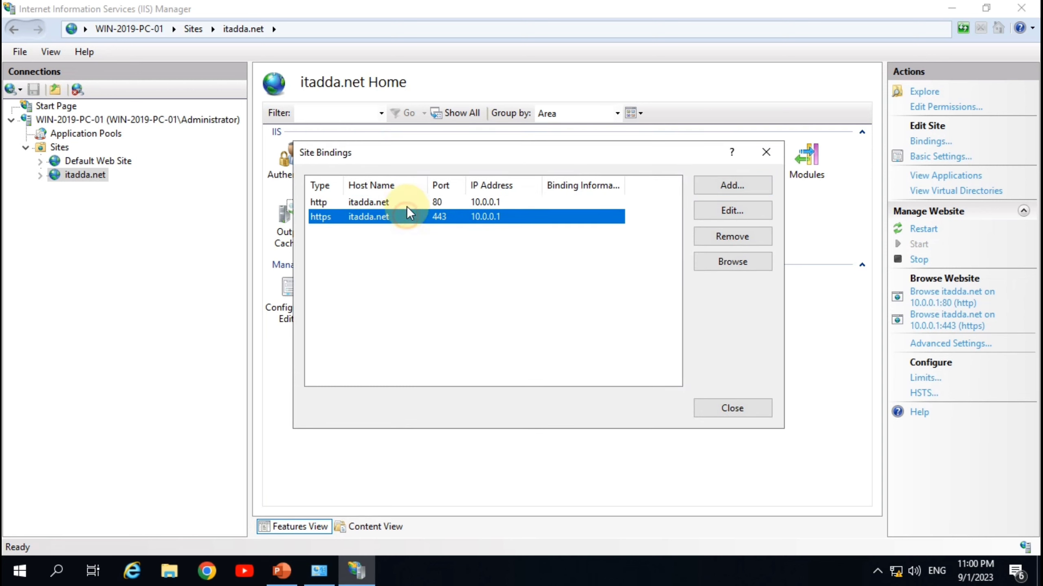
left_click(406, 203)
left_click(407, 220)
left_click(410, 202)
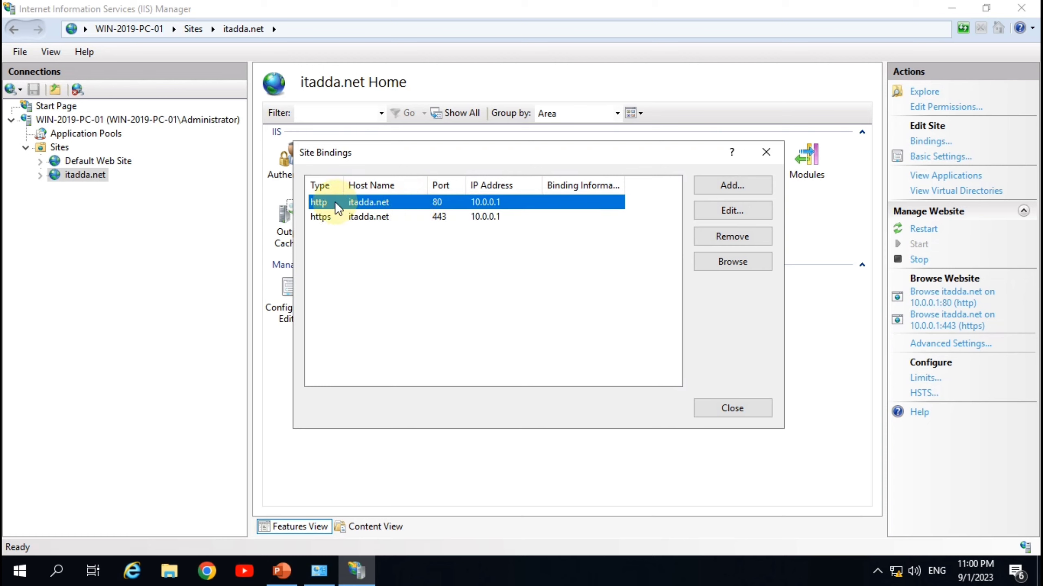
left_click(329, 218)
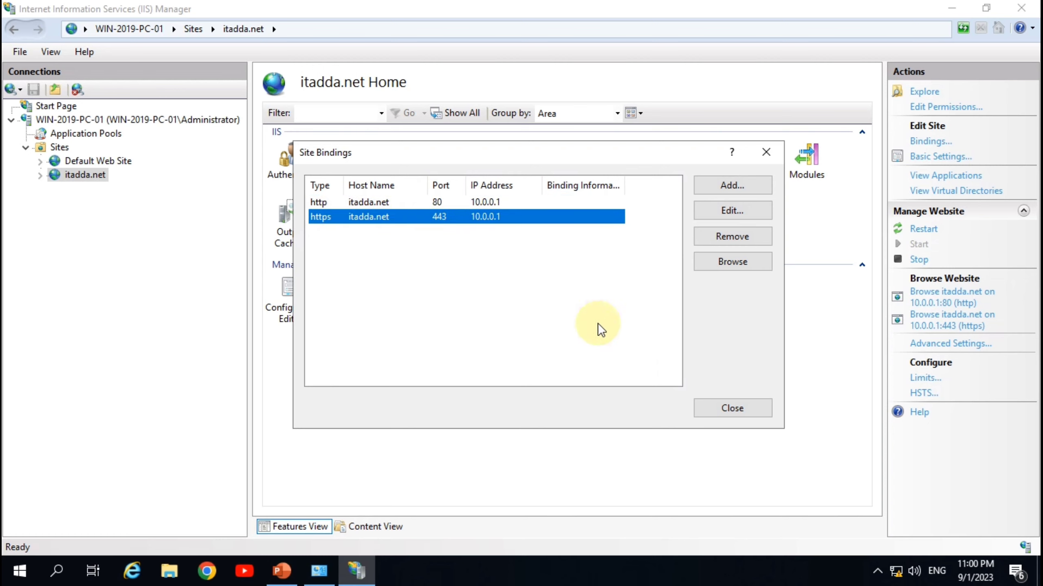
Close the site bindings, IIS Manager and the Administrative Tools window, and refresh the desktop.
left_click(733, 408)
left_click(1021, 7)
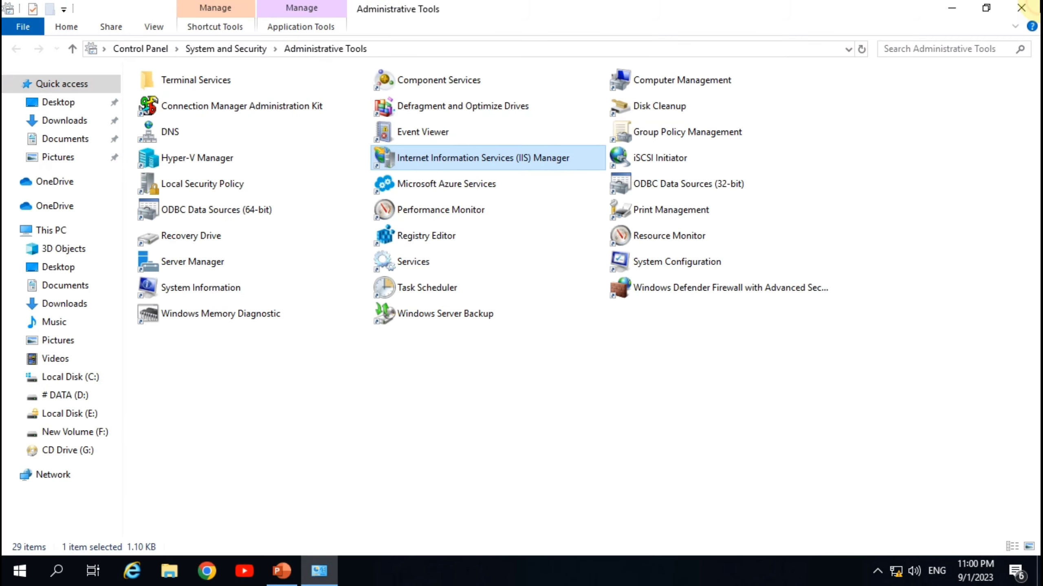
left_click(1021, 7)
right_click(415, 134)
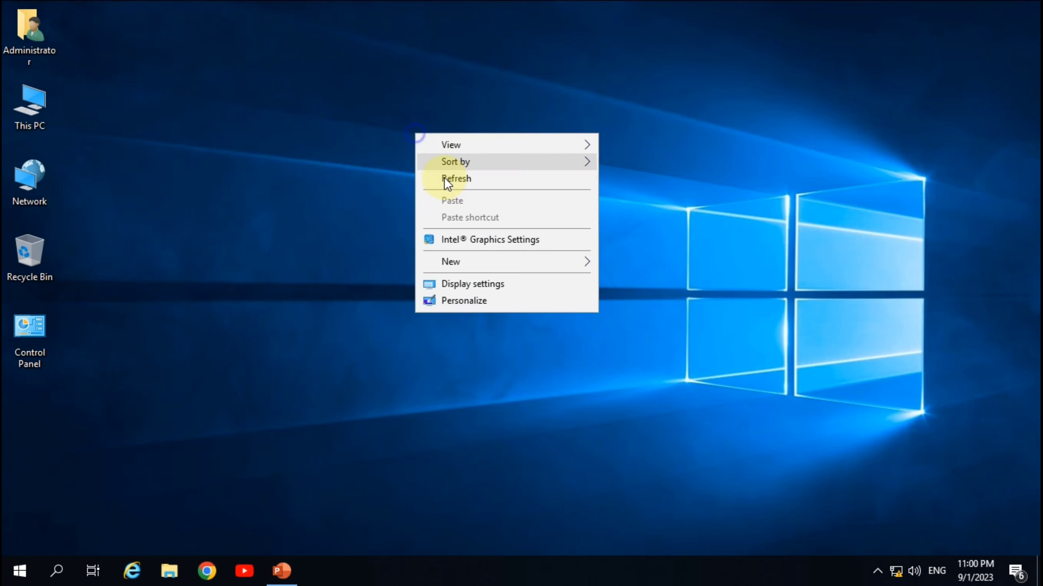
left_click(446, 180)
Switch to Internet Explorer and open the website itadda.net.
left_click(136, 583)
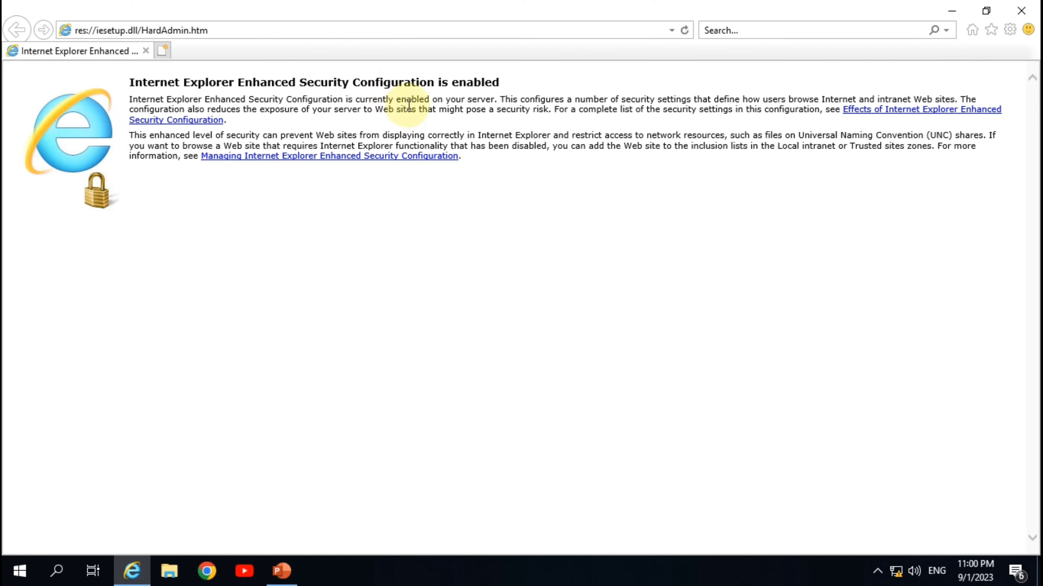
left_click(288, 26)
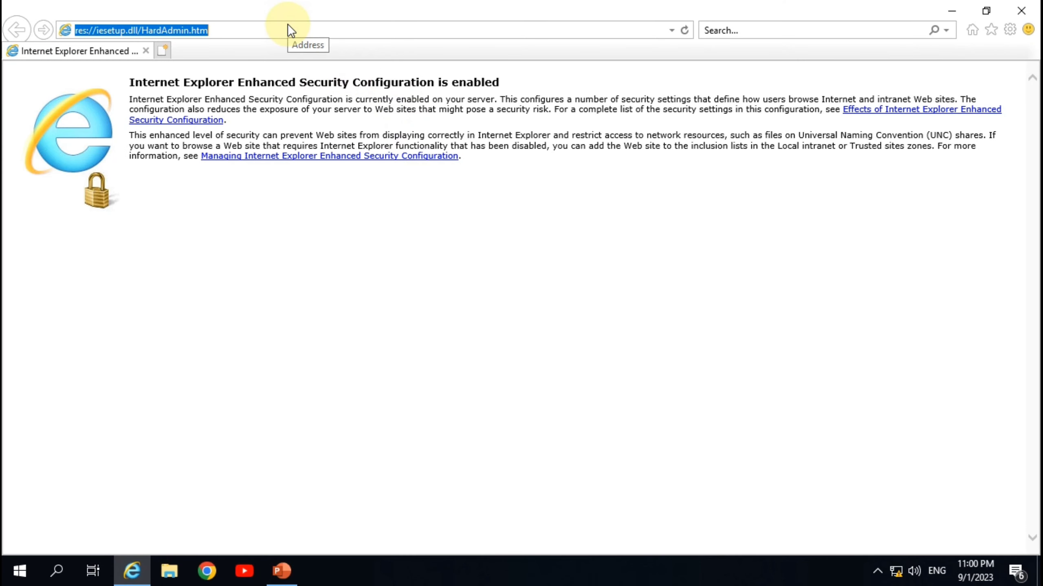
type("itadda")
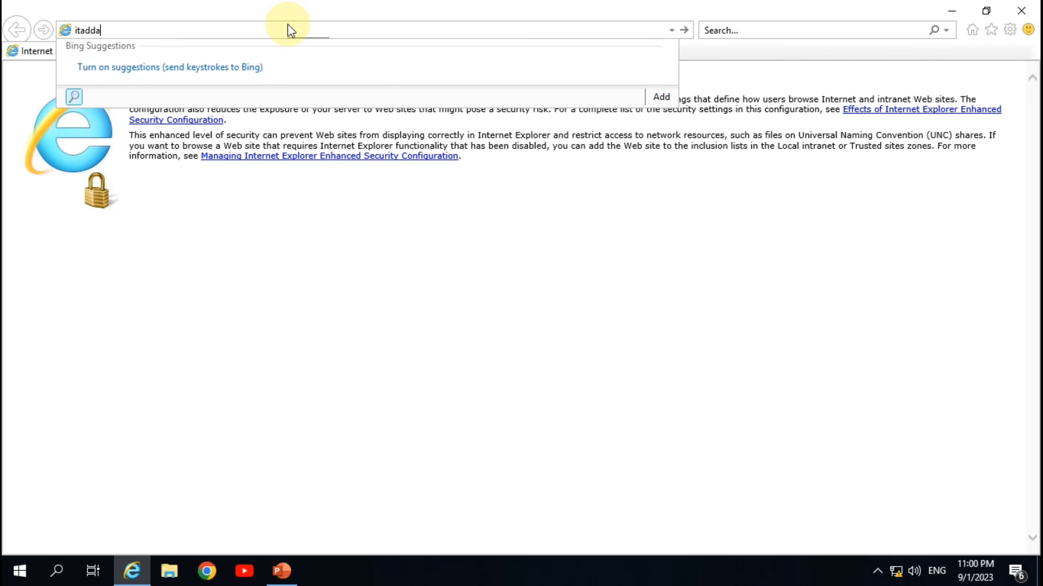
type(".net")
key("Return")
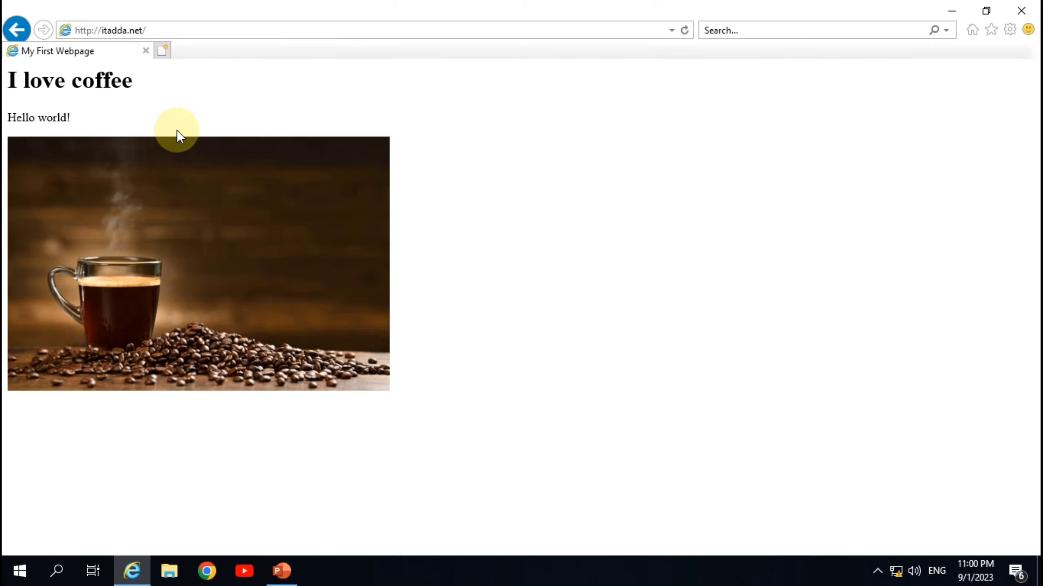
left_click(90, 31)
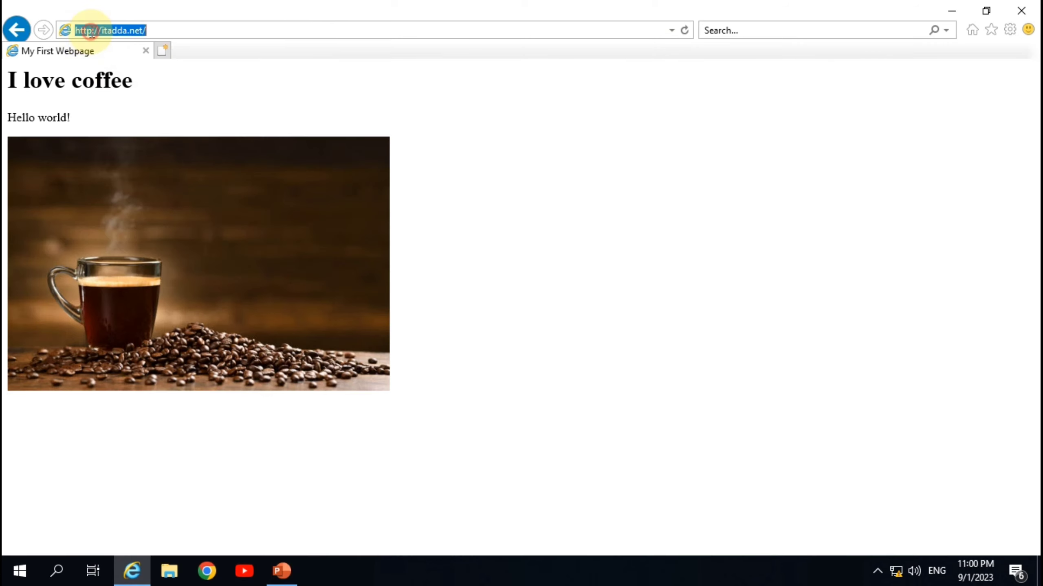
left_click(91, 31)
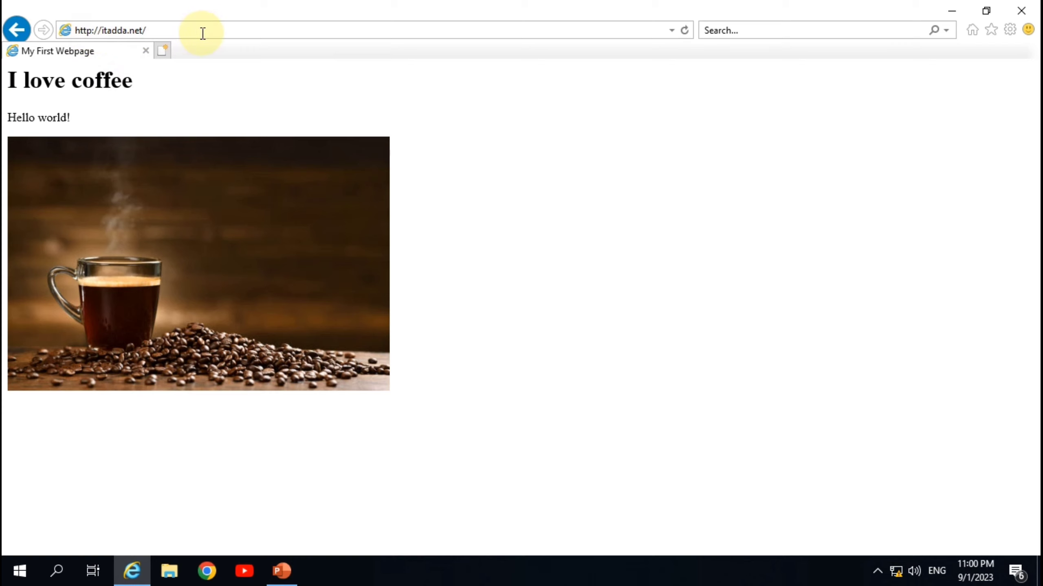
type("s")
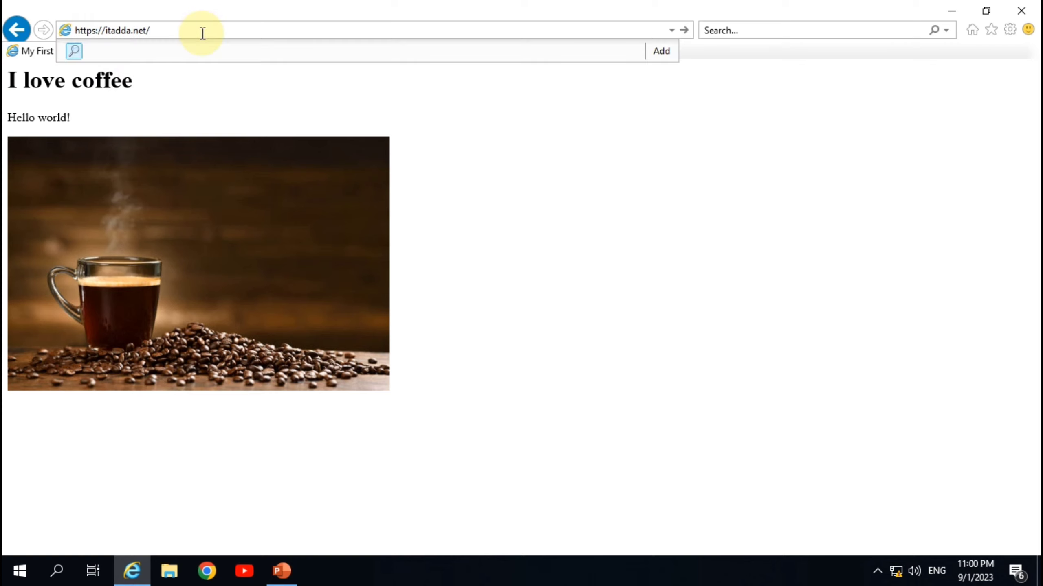
key("Return")
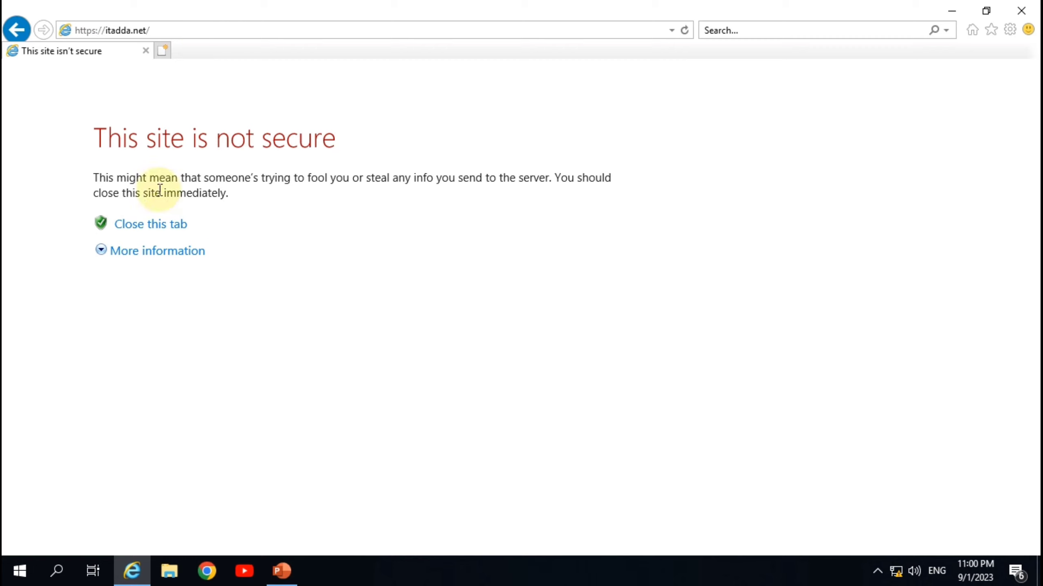
Expand the additional information of the certificate security warning and continue to the webpage anyway.
left_click_drag(93, 137, 406, 146)
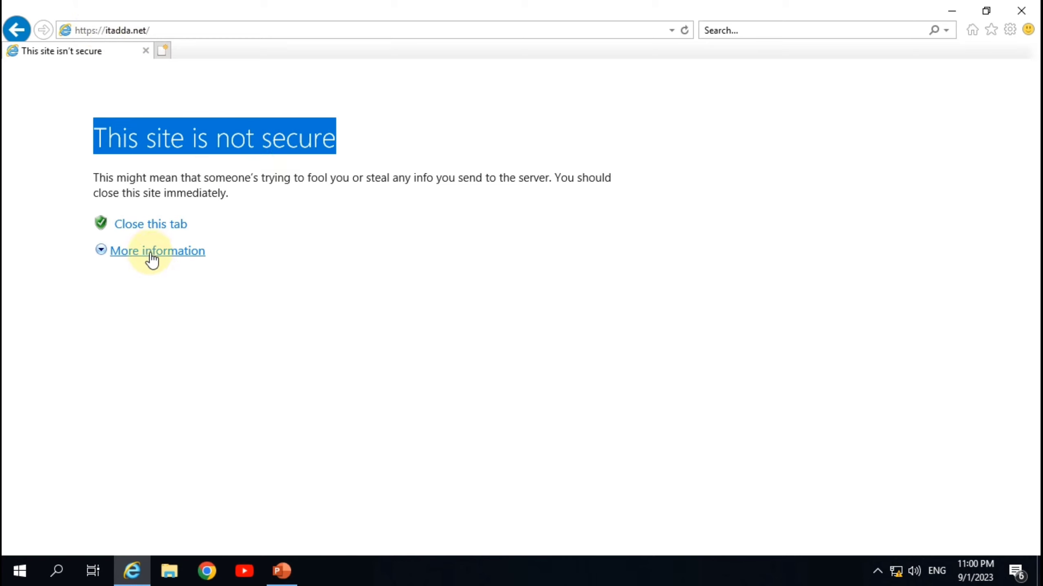
left_click(137, 252)
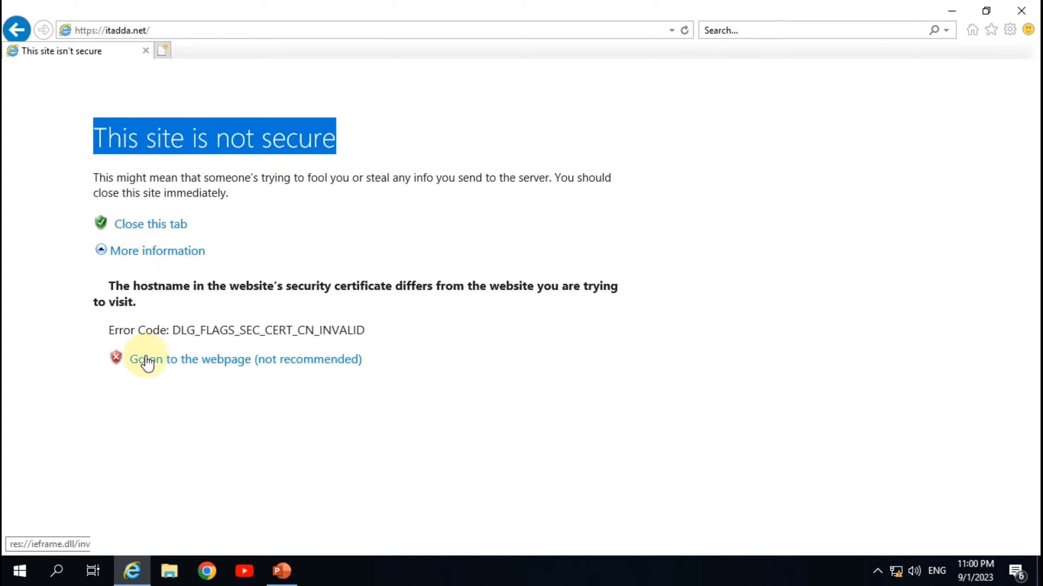
left_click(278, 363)
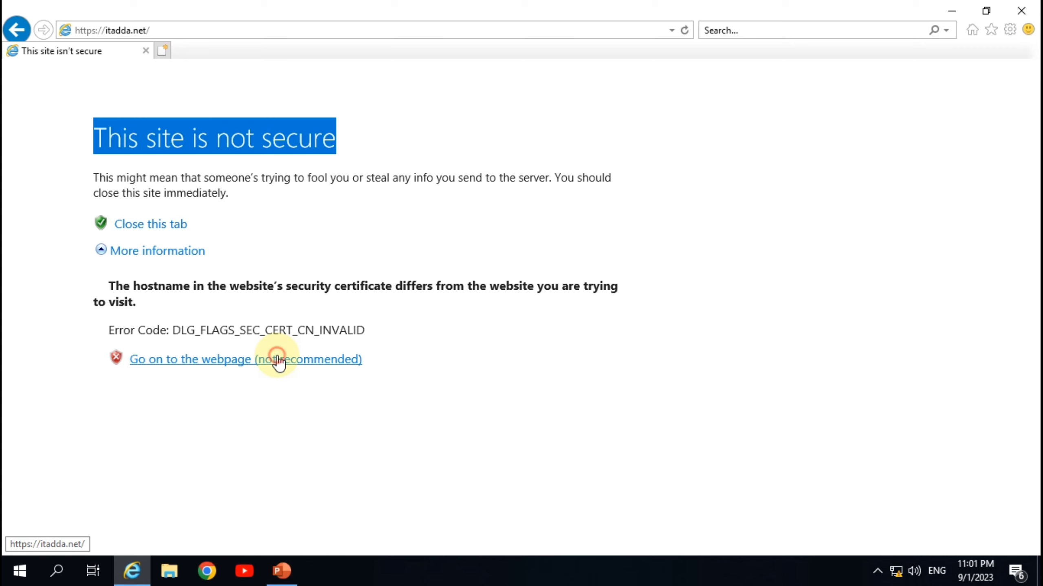